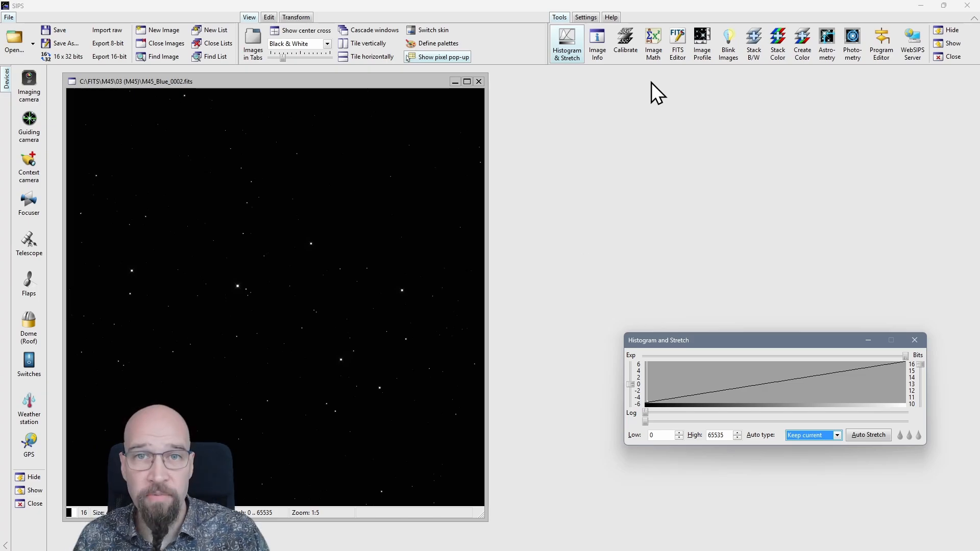
Look through the FITS header settings for newly created files and close the dialog without changes
left_click(677, 49)
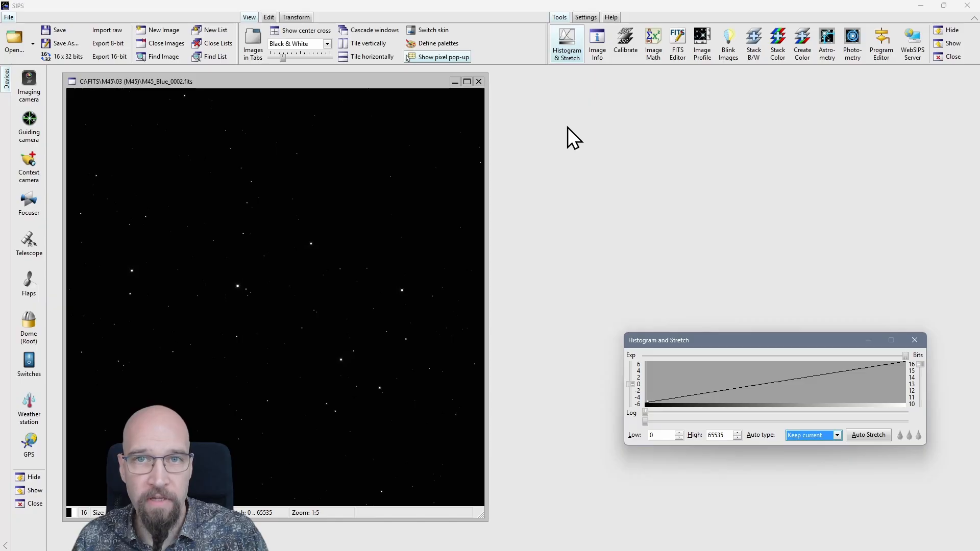
left_click(586, 18)
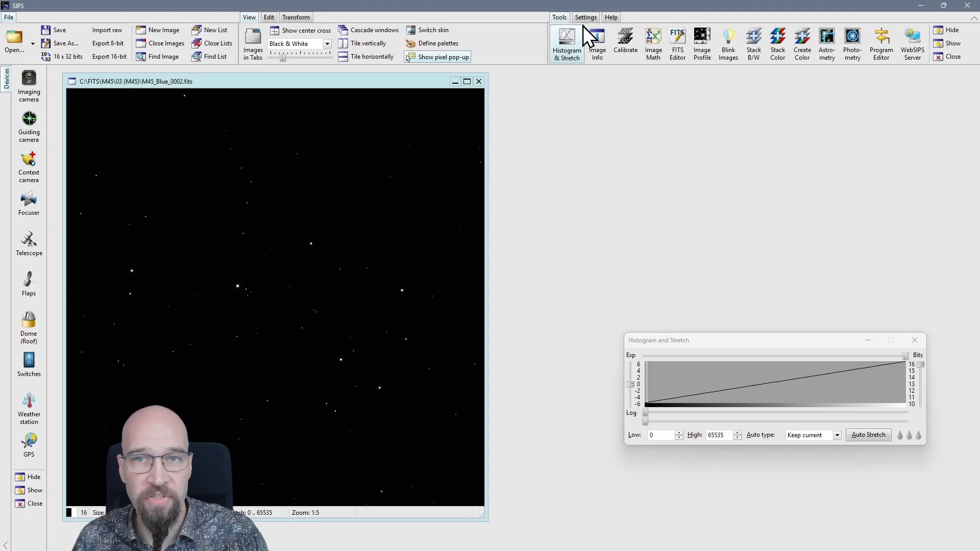
left_click(586, 17)
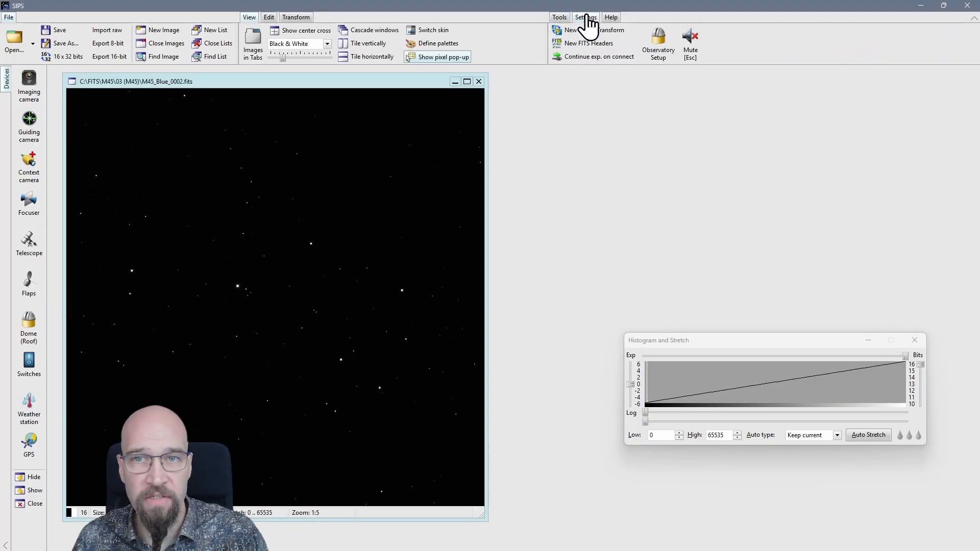
left_click(601, 45)
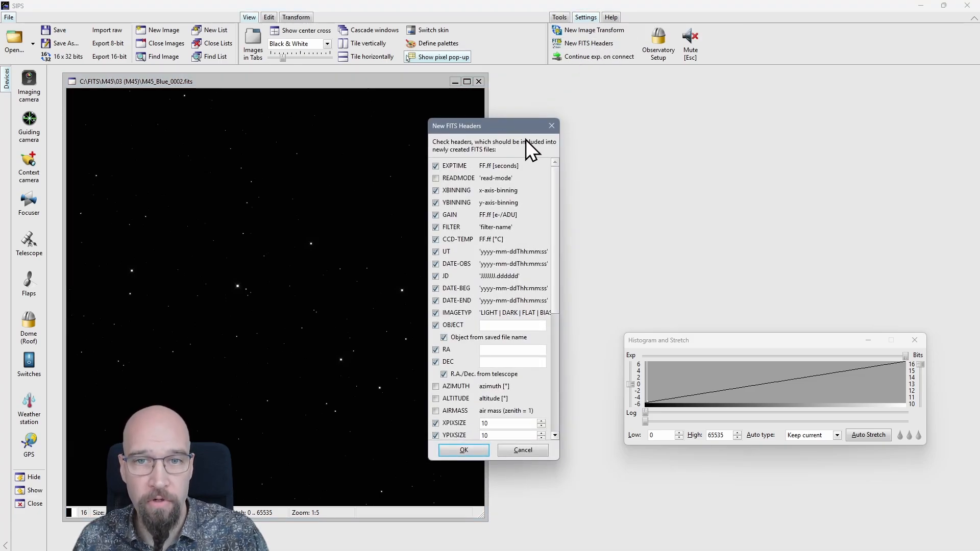
left_click(550, 126)
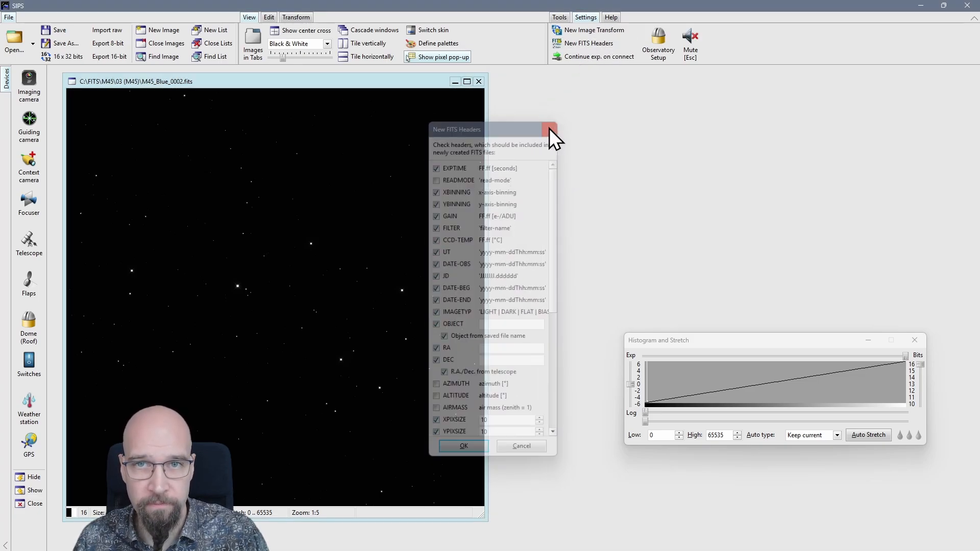
left_click(559, 19)
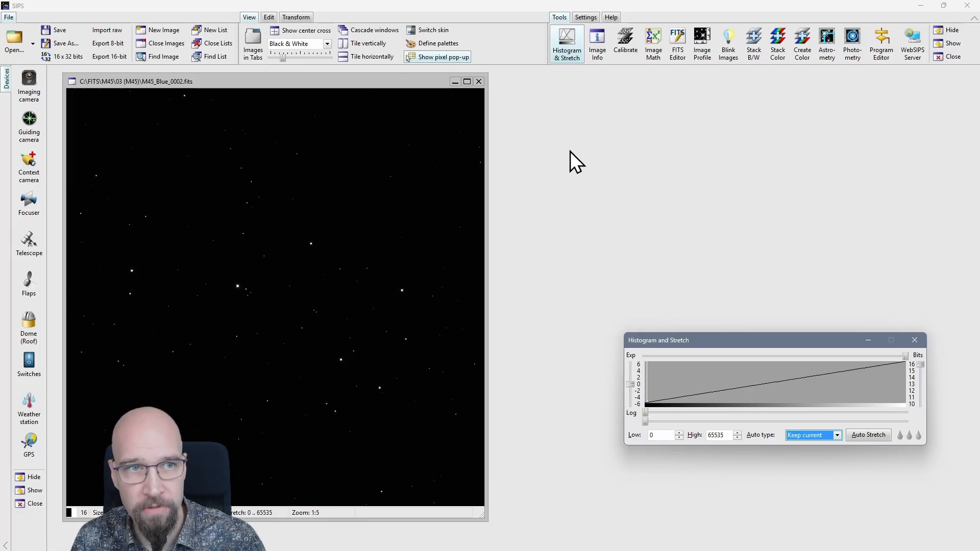
Examine the M45_Blue_0002.fits image at zoom levels from 1:8 to 7:1 around the brightest central star
left_click(571, 151)
left_click_drag(312, 85, 749, 86)
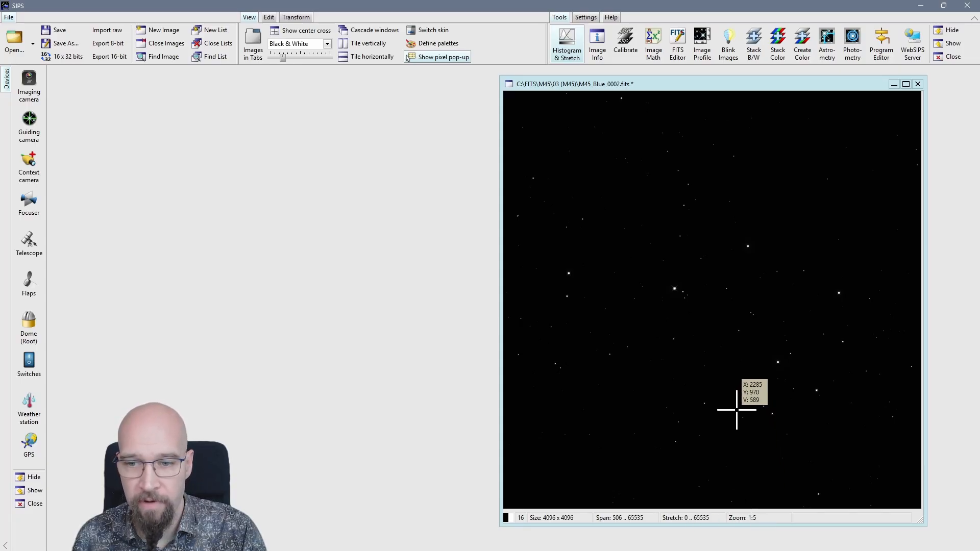
scroll(686, 315, "down", 1)
scroll(687, 319, "down", 2)
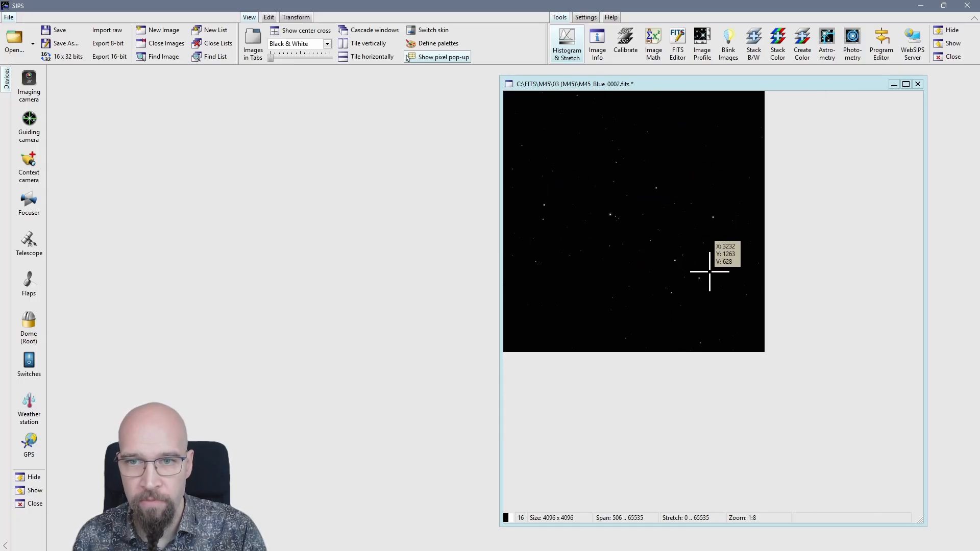
scroll(703, 290, "up", 2)
scroll(702, 291, "up", 5)
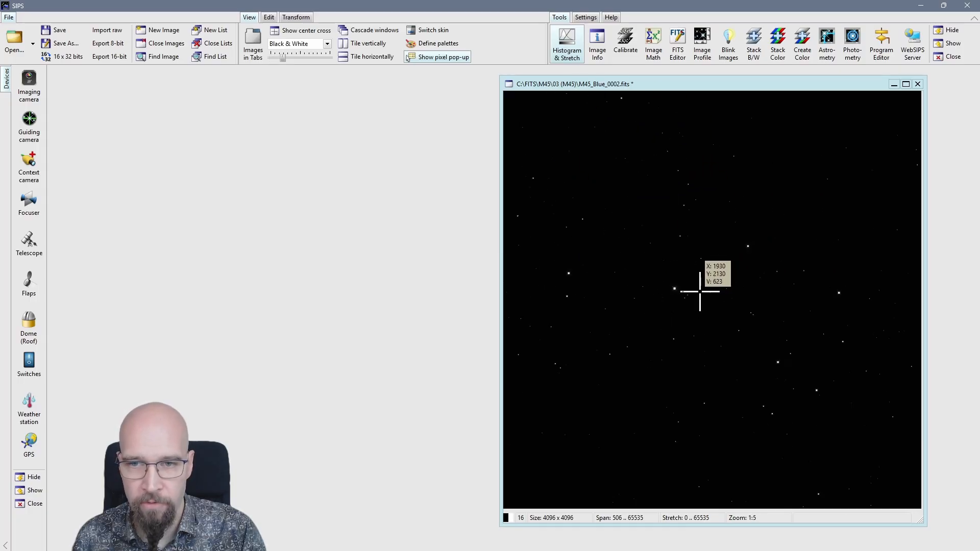
scroll(670, 293, "up", 4)
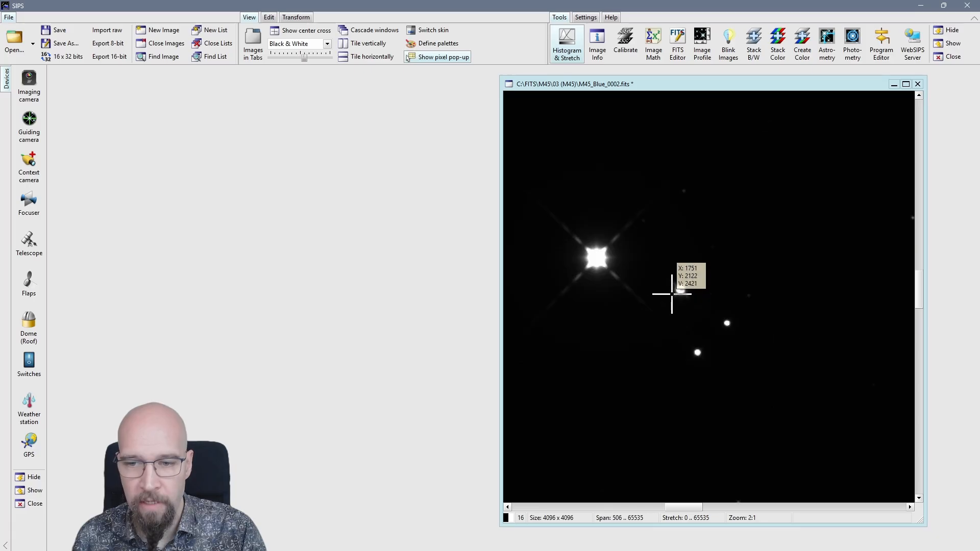
scroll(672, 294, "up", 2)
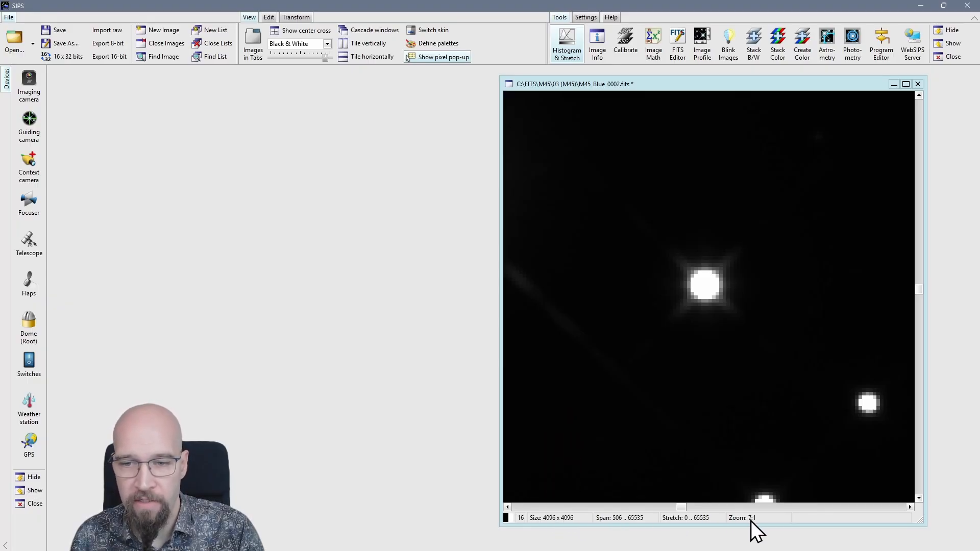
scroll(648, 294, "down", 5)
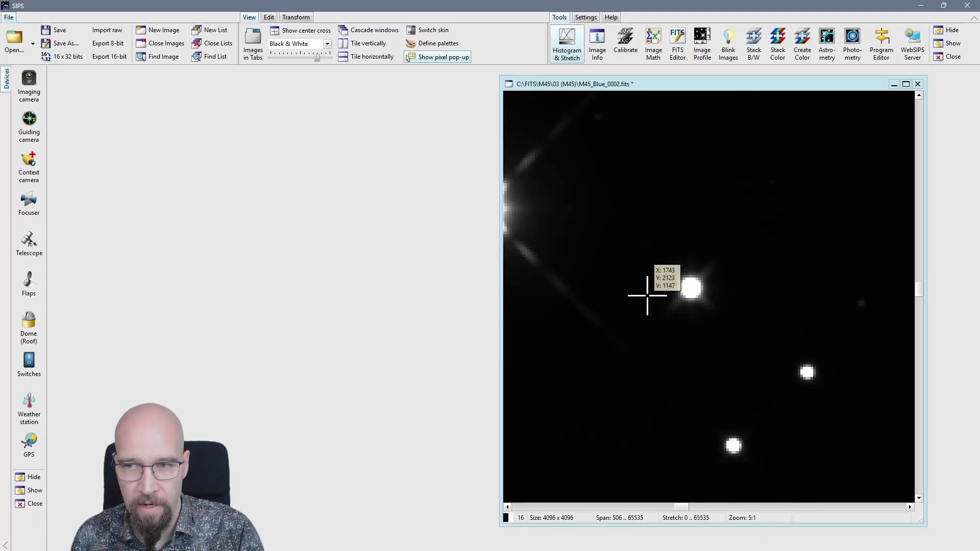
scroll(648, 294, "down", 3)
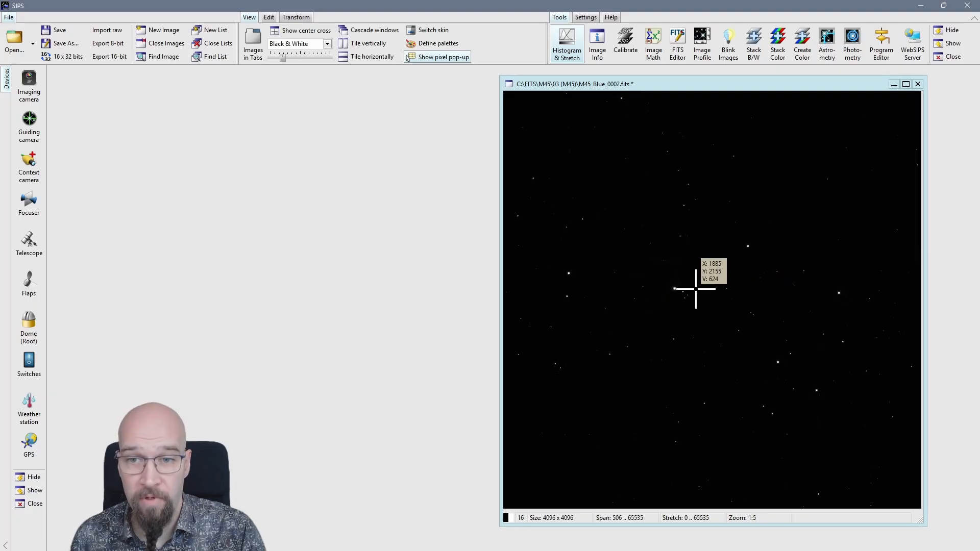
scroll(674, 287, "up", 6)
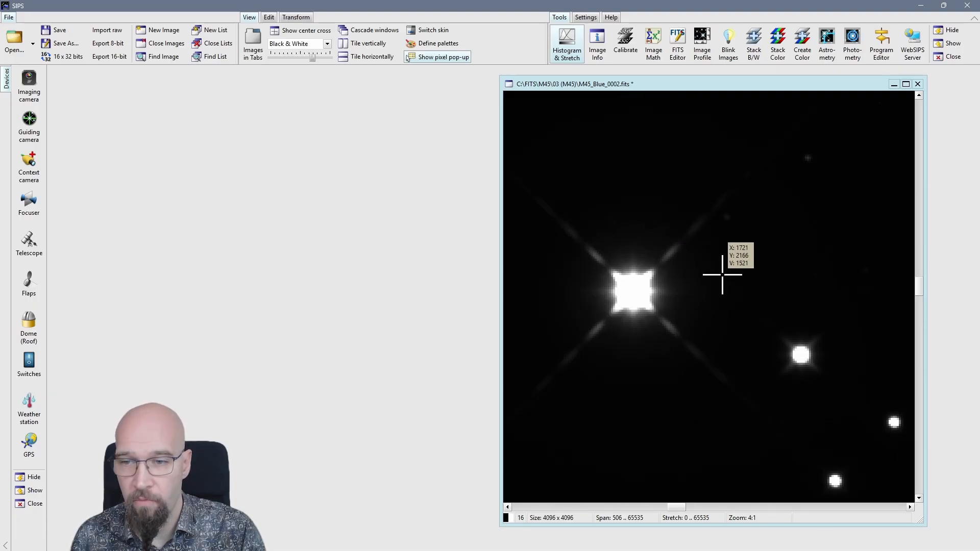
Pan the enlarged image in all directions around the bright central star to inspect its surroundings
left_click_drag(733, 273, 705, 240)
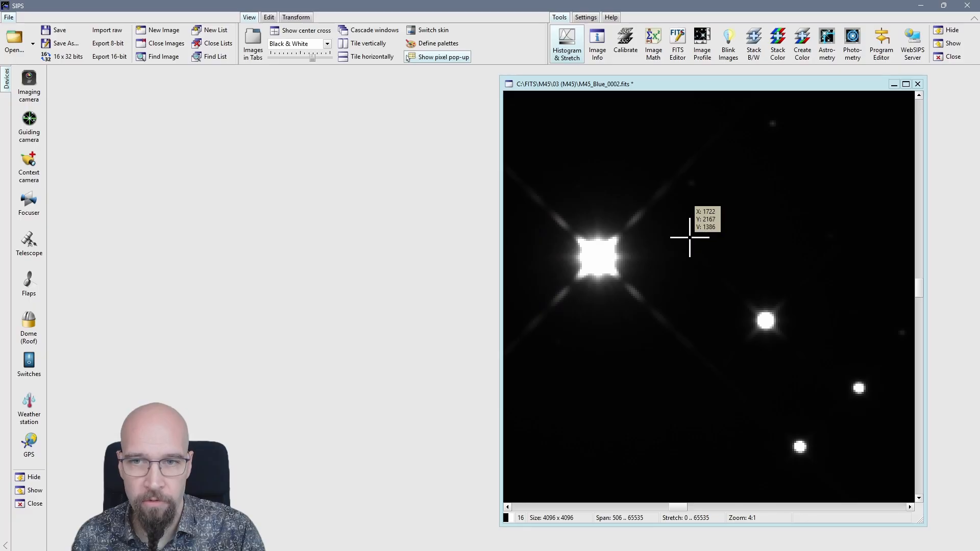
scroll(692, 249, "up", 2)
scroll(691, 249, "down", 2)
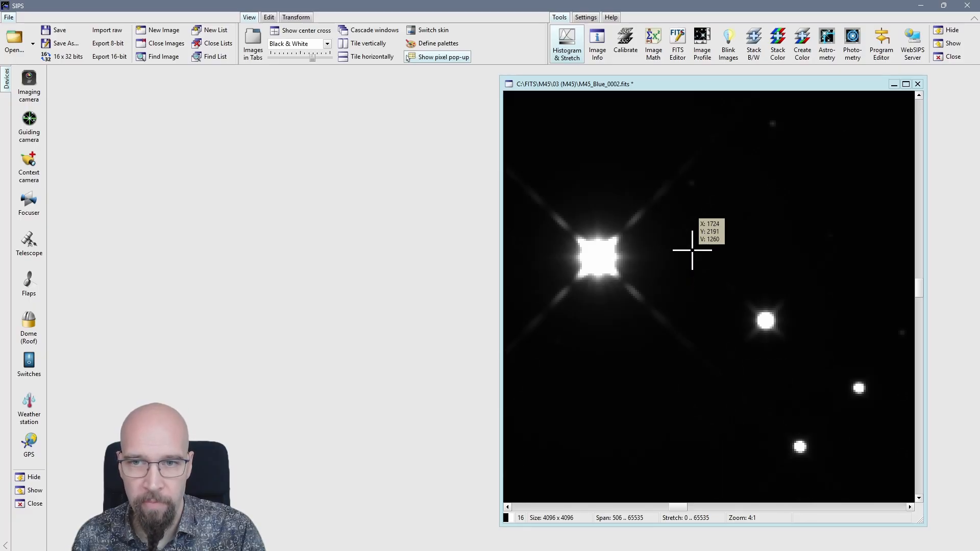
scroll(692, 249, "left", 2)
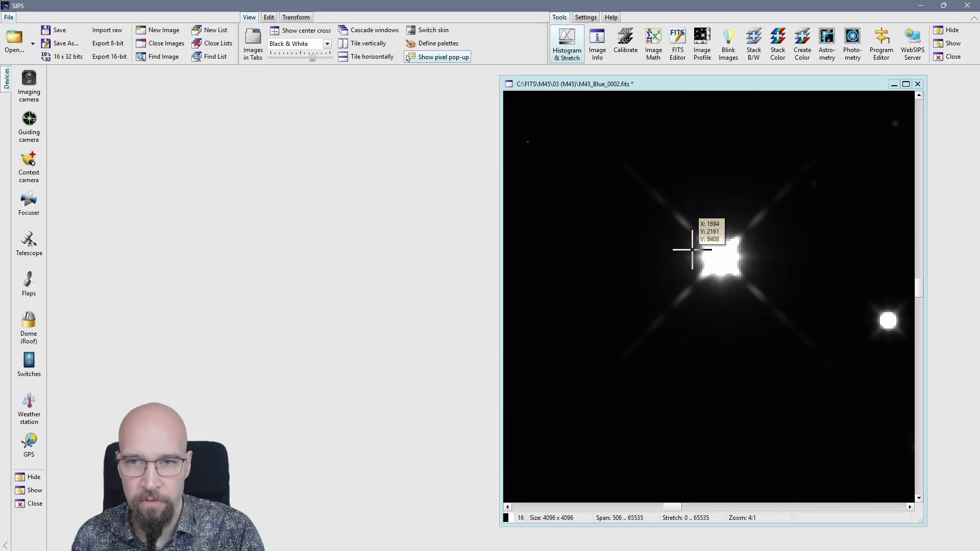
scroll(692, 249, "right", 2)
scroll(692, 249, "right", 1)
scroll(692, 249, "left", 2)
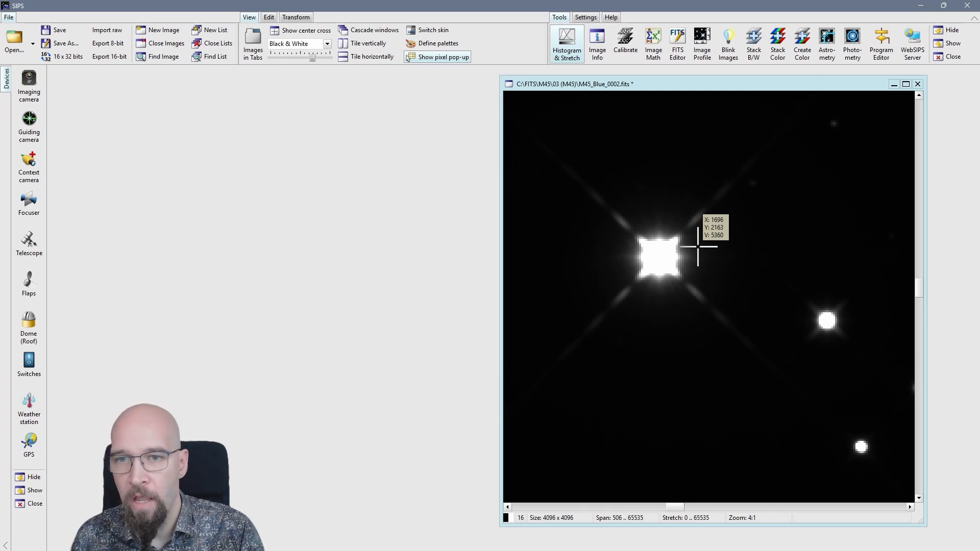
Return the image zoom to 1:5 and move the image window back beside the device bar
scroll(697, 251, "down", 1)
scroll(697, 251, "down", 1)
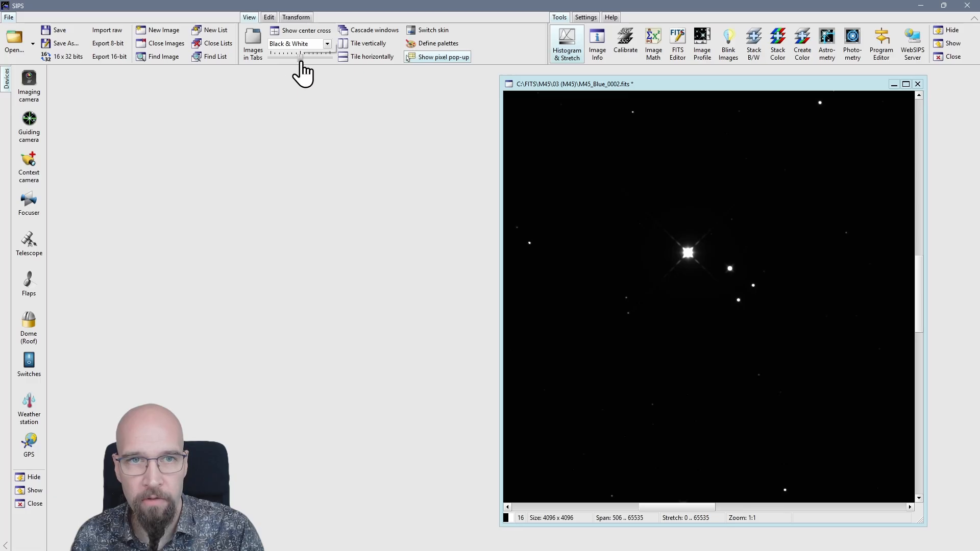
mouse_move(301, 61)
left_mouse_down()
mouse_move(287, 61)
mouse_move(299, 61)
left_mouse_up()
scroll(715, 269, "down", 3)
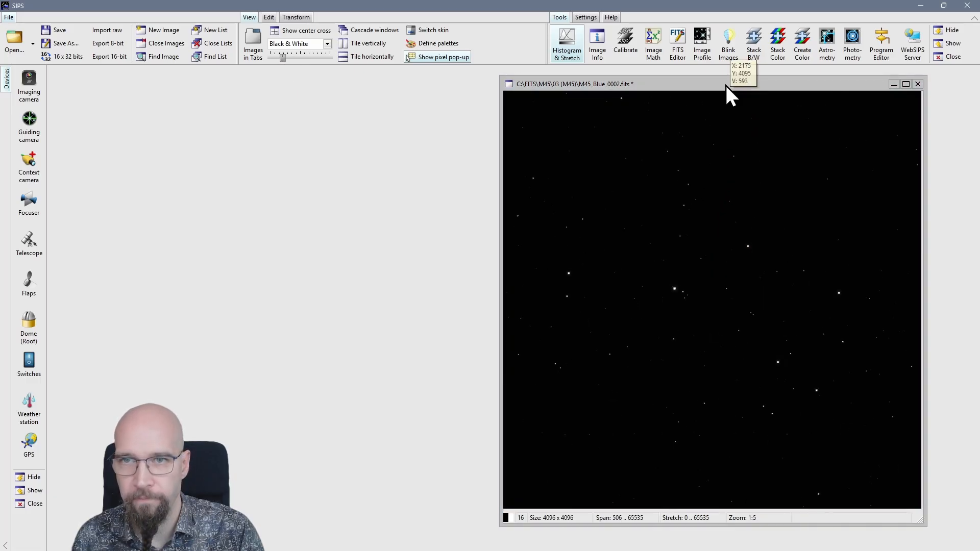
left_click_drag(725, 85, 274, 75)
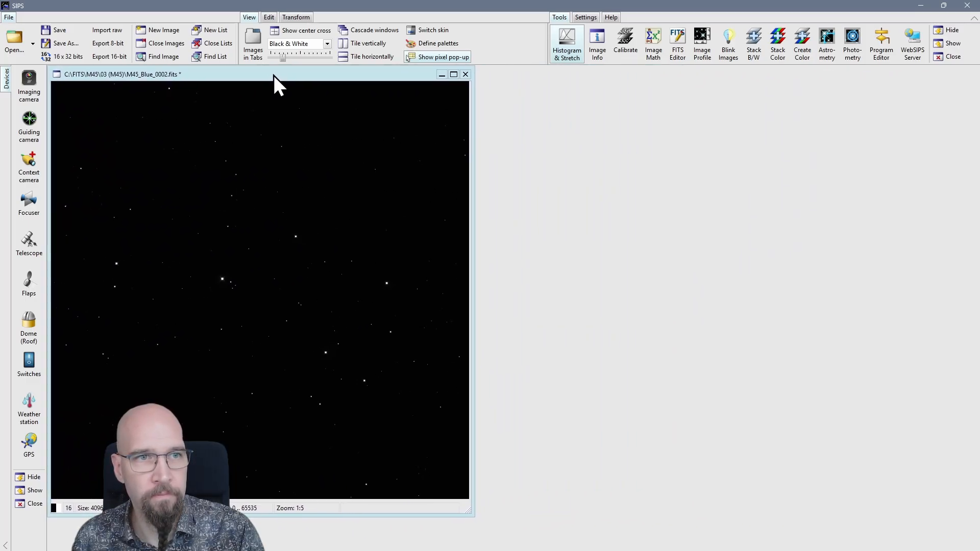
Open the Histogram and Stretch tool and inspect pixel coordinates and values in the image's pixel pop-up
left_click(563, 44)
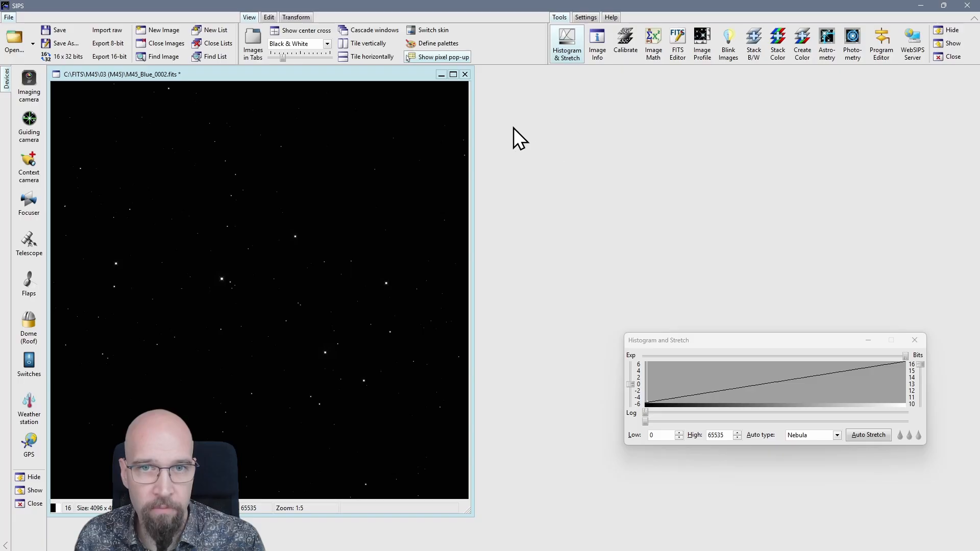
left_click(462, 58)
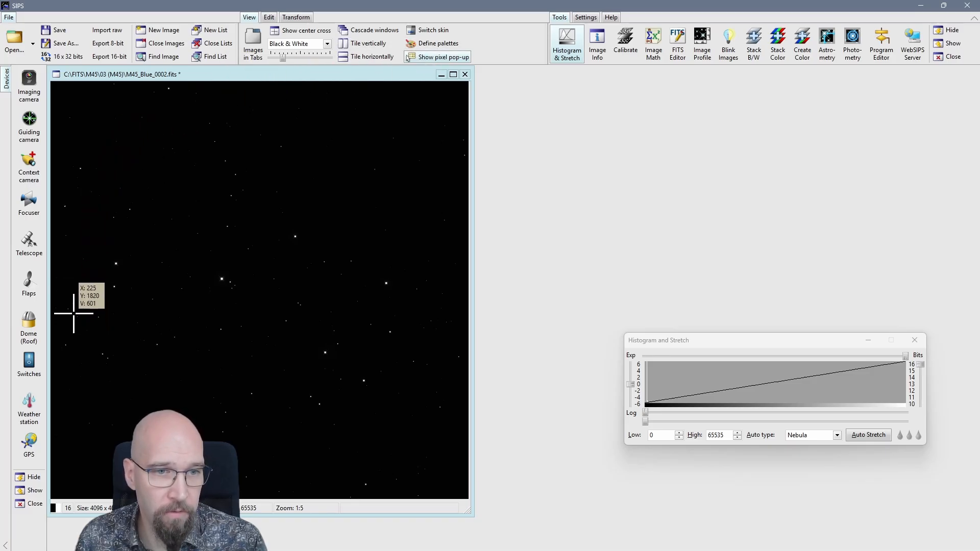
left_click(570, 53)
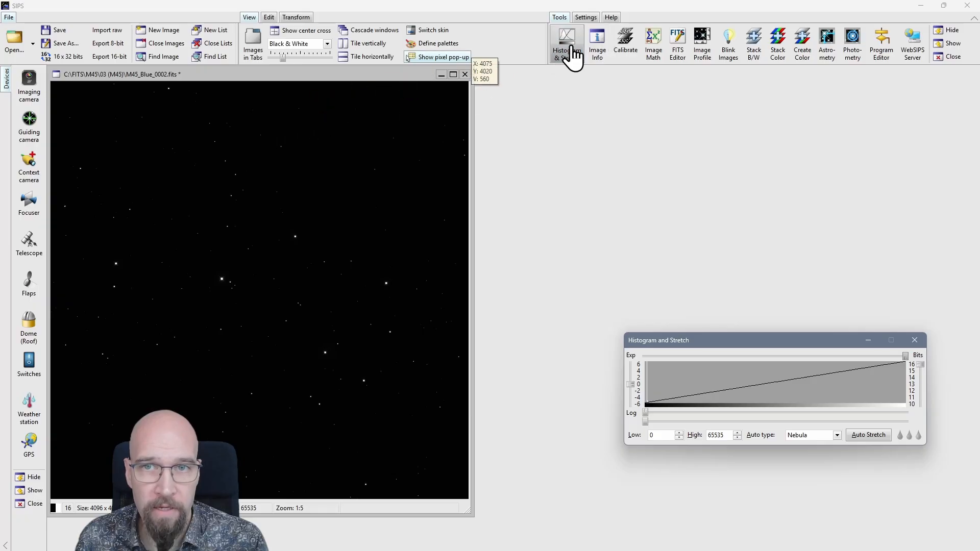
Read the Image Info statistics for a wide rectangular area in the image's upper part, and clear the selection
left_click(596, 44)
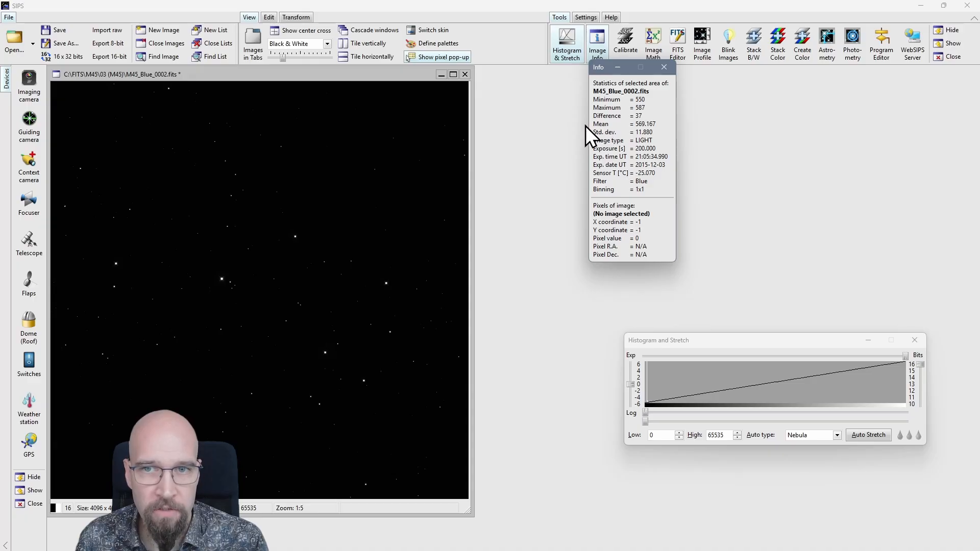
left_click(413, 110)
left_click_drag(413, 110, 267, 145)
left_click(663, 67)
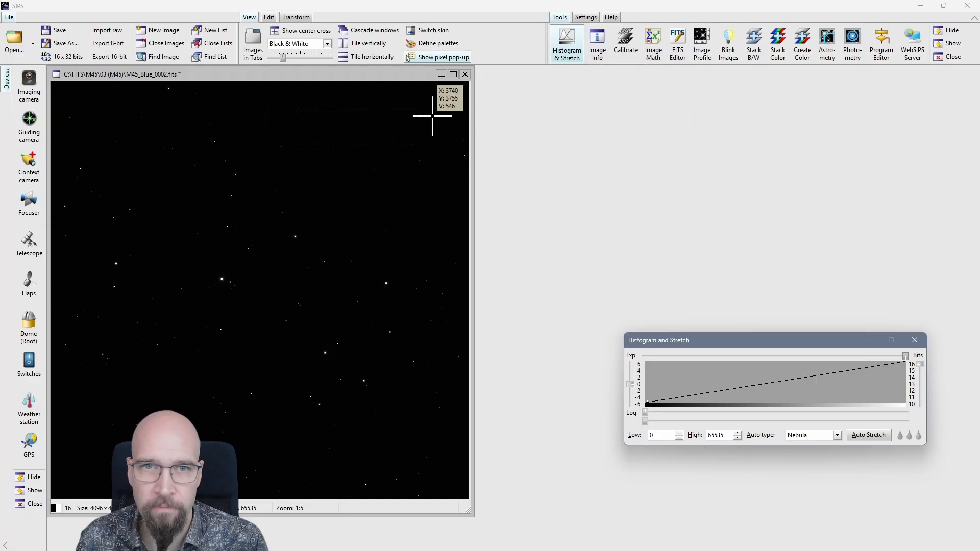
left_click(436, 115)
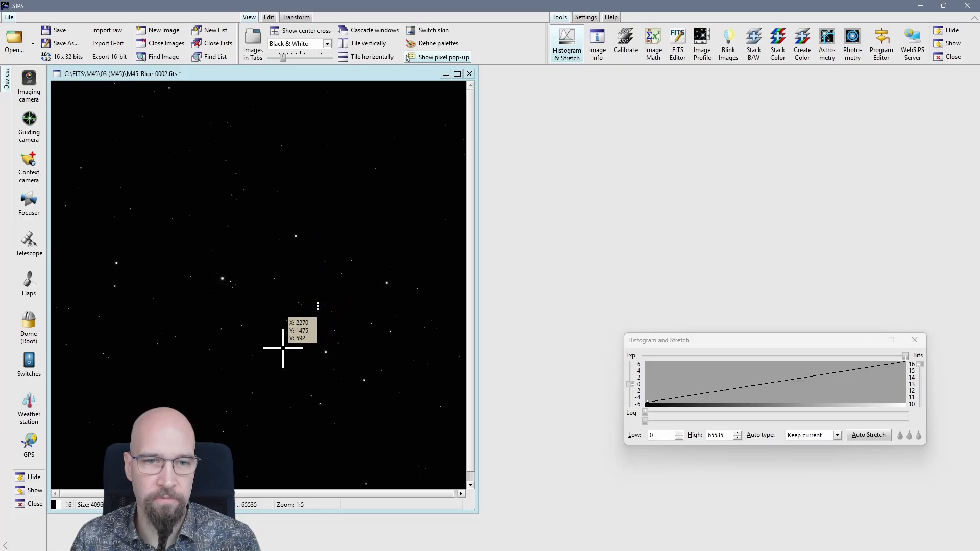
Set the histogram range to 11 bits and raise the low stretch limit to 509
left_click(672, 339)
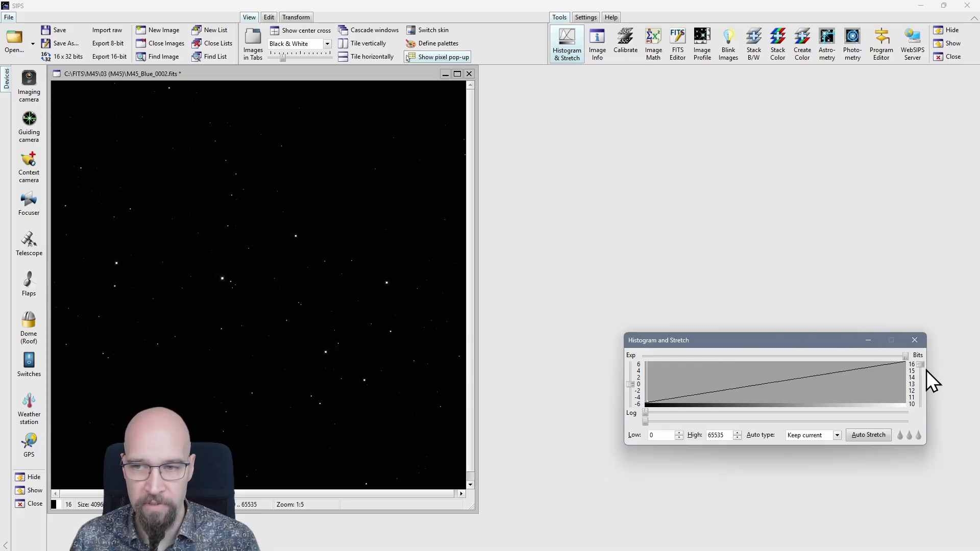
left_click_drag(923, 373, 921, 401)
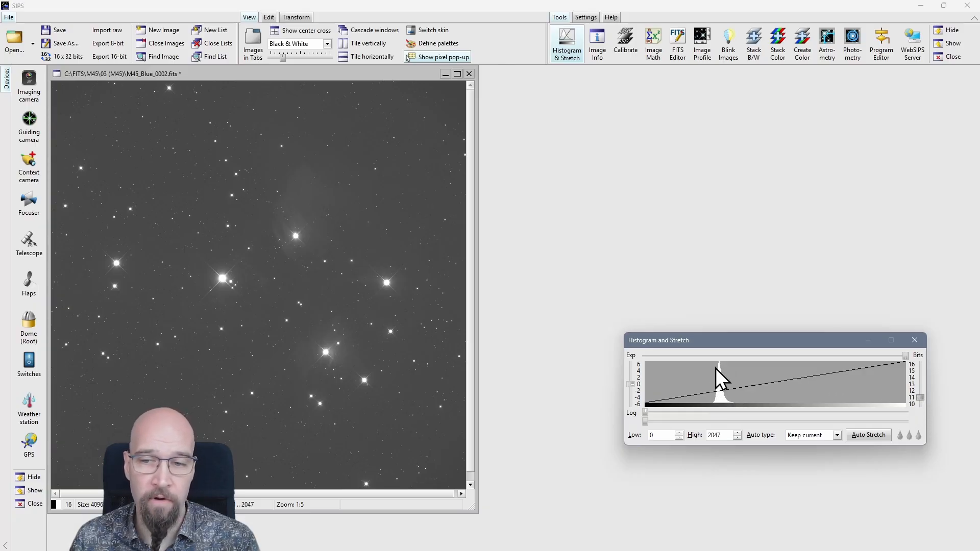
left_click_drag(645, 413, 711, 413)
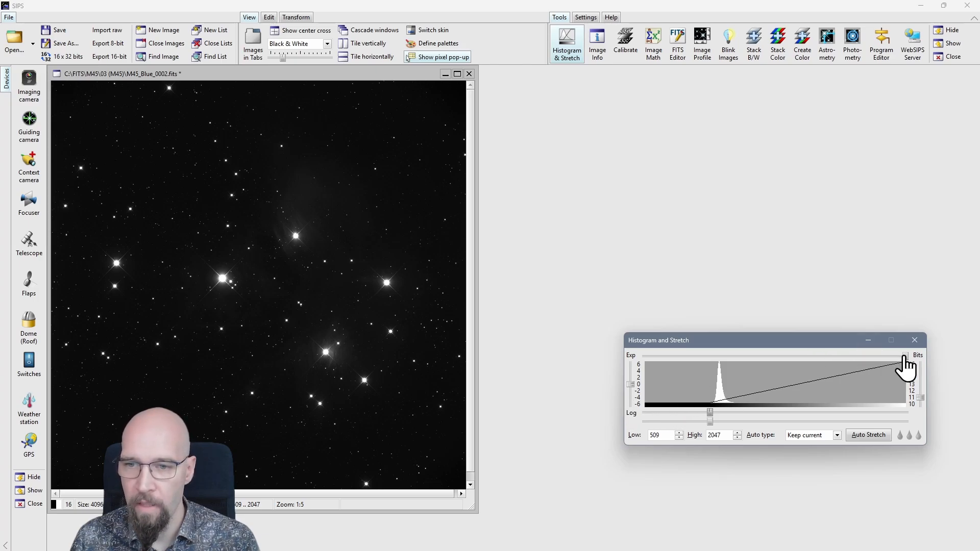
Reduce the high stretch limit to 1296 and bend the stretch curve with an exponential setting of about -3
left_click_drag(902, 365, 746, 373)
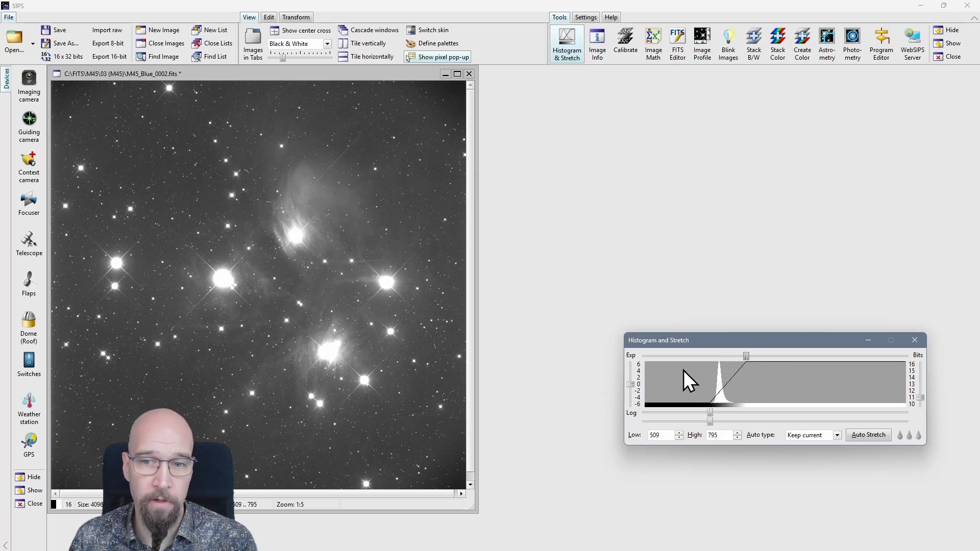
left_click_drag(636, 384, 635, 409)
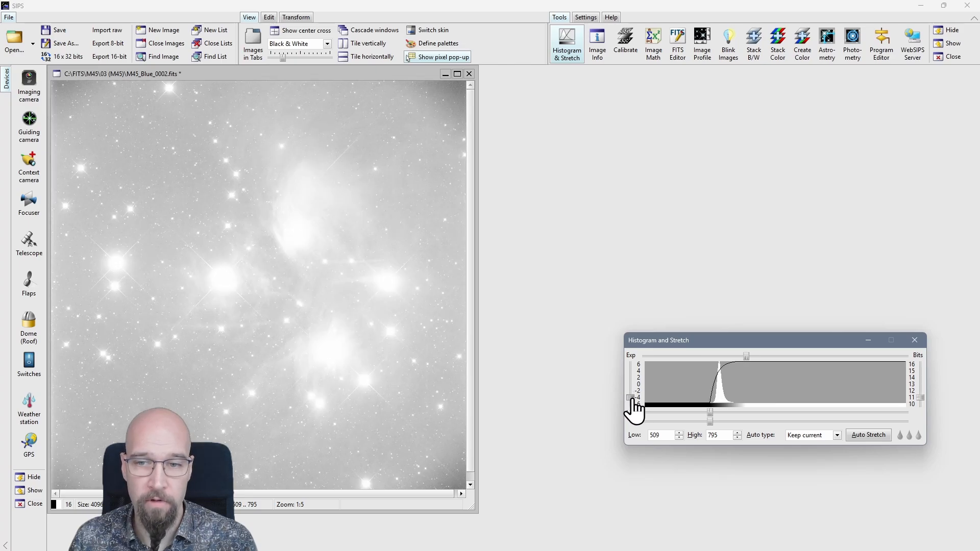
left_click_drag(746, 355, 814, 371)
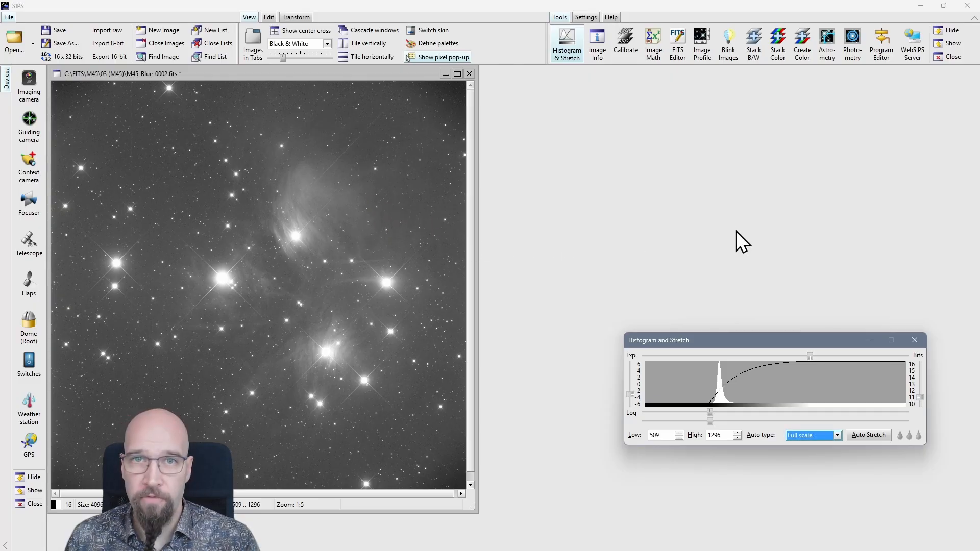
Apply an automatic stretch of type Nebula to the image
left_click(811, 433)
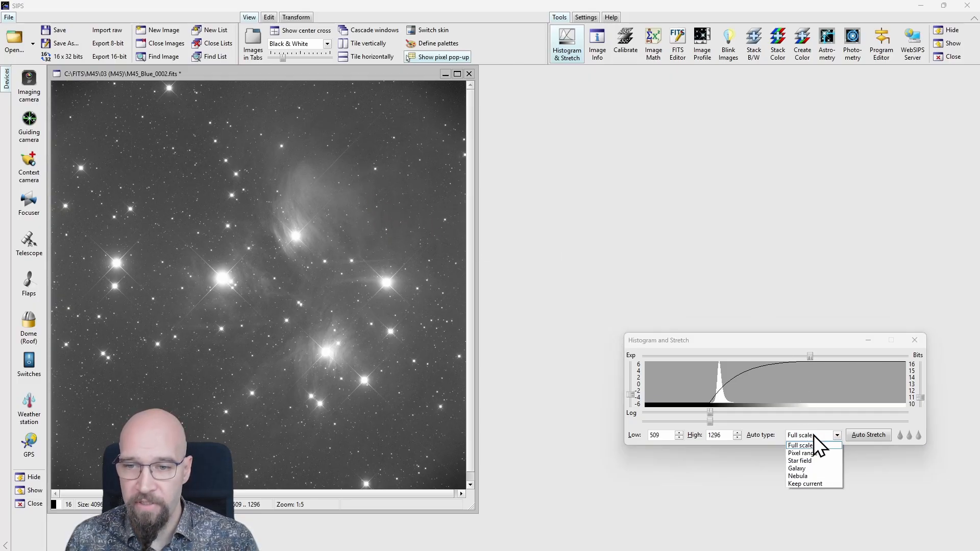
left_click(816, 475)
left_click(864, 437)
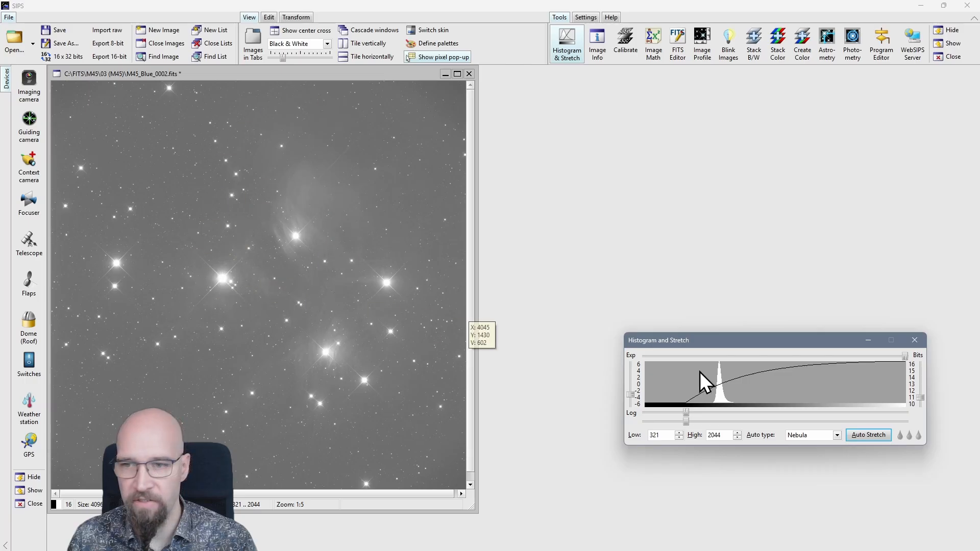
Set the stretch limits to about 517 low and 1677 high, and bend the curve to an exponential setting of about -4
mouse_move(903, 357)
left_mouse_down()
mouse_move(820, 357)
mouse_move(902, 359)
left_mouse_up()
left_click_drag(686, 416, 710, 414)
left_click(710, 416)
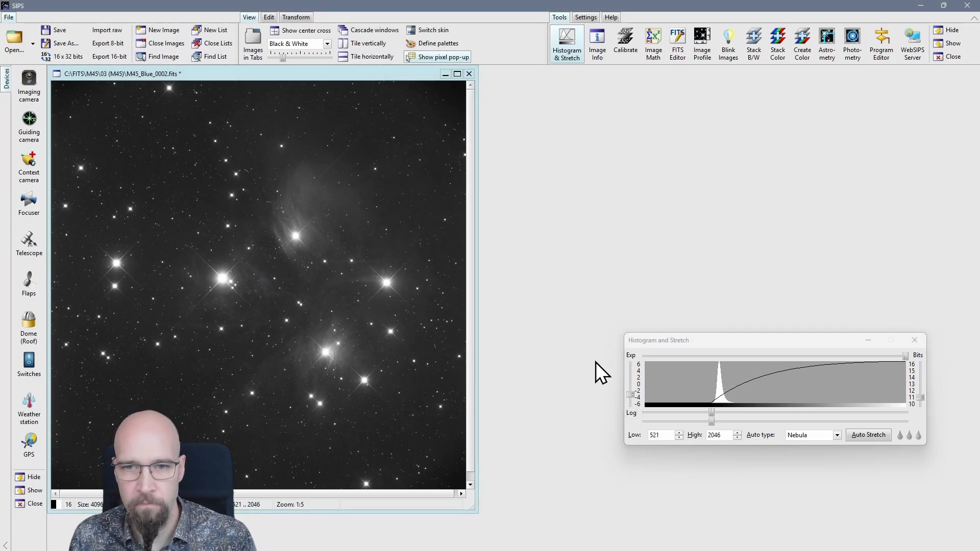
left_click_drag(711, 413, 711, 413)
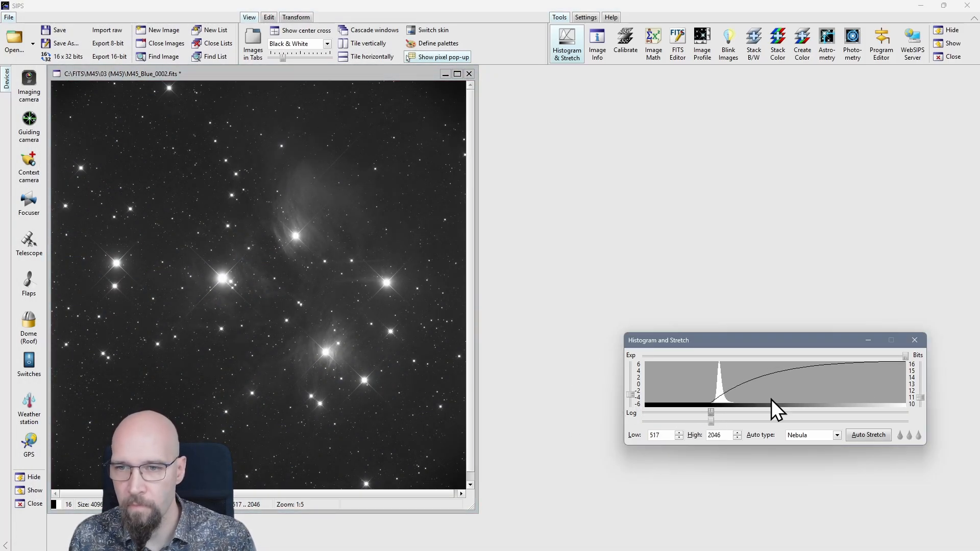
left_click_drag(631, 394, 631, 397)
left_click_drag(904, 359, 858, 360)
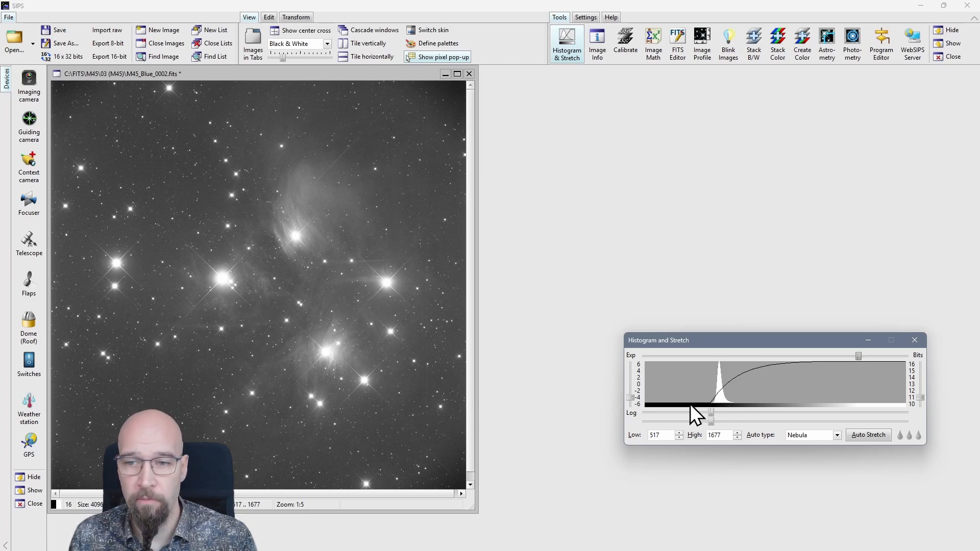
left_click(577, 213)
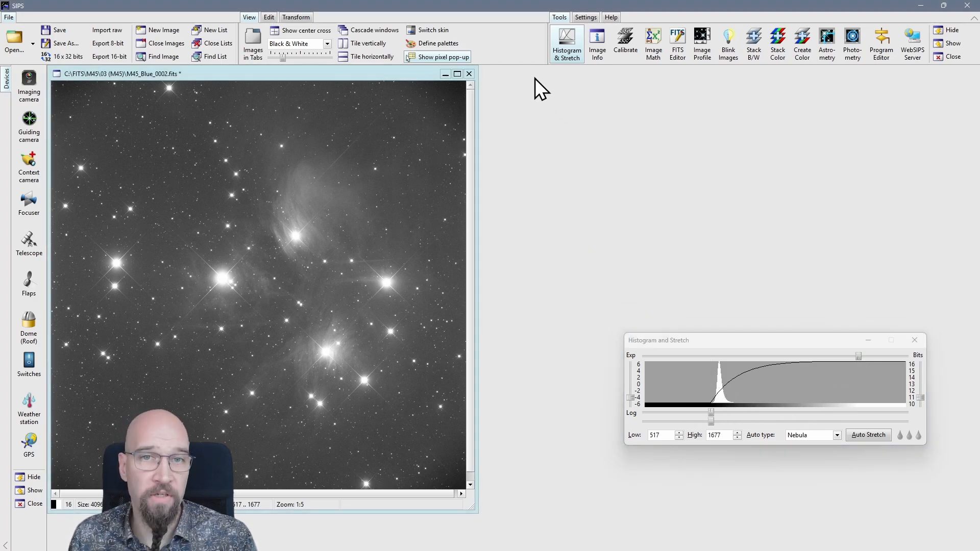
Apply the Inferno palette to the image, previewing the Negative palette first, and lower the high stretch limit to about 1184
left_click(431, 49)
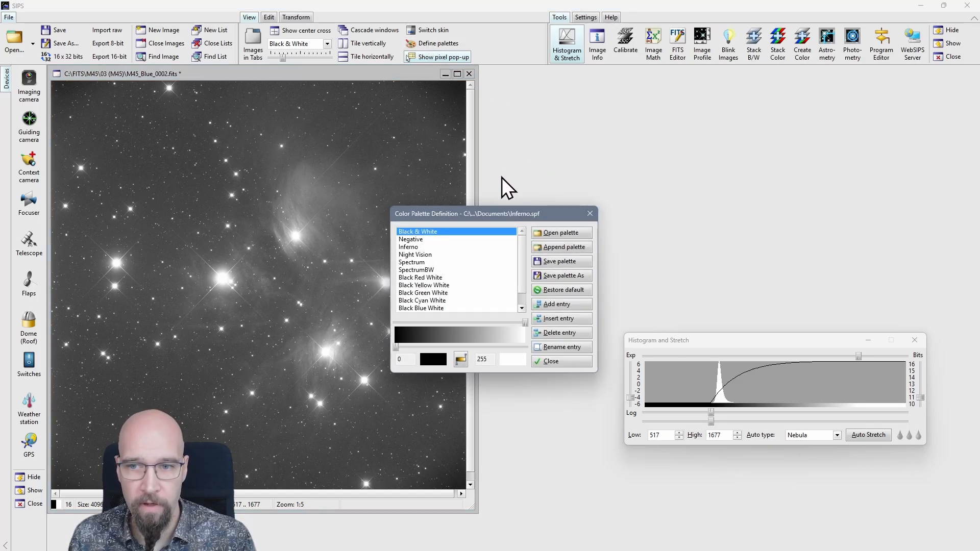
left_click(413, 240)
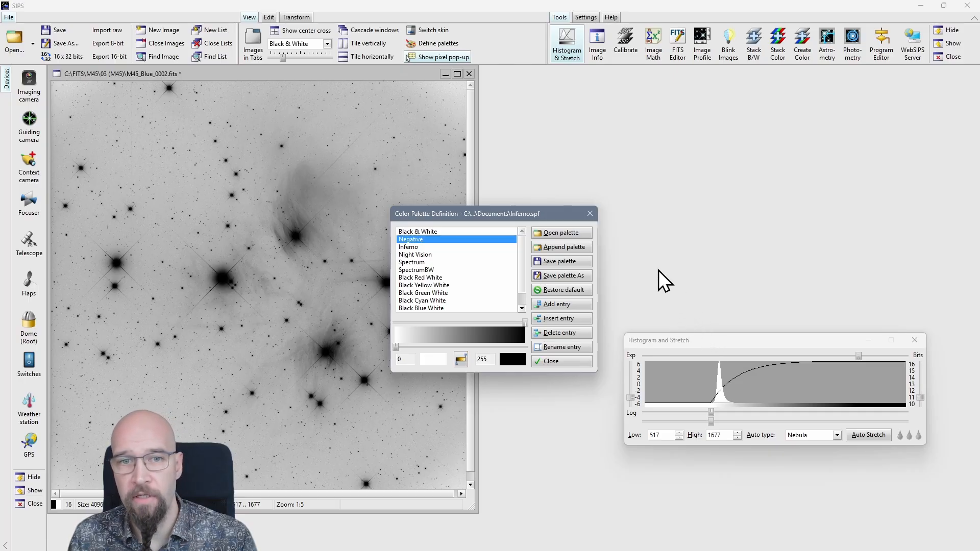
left_click(412, 247)
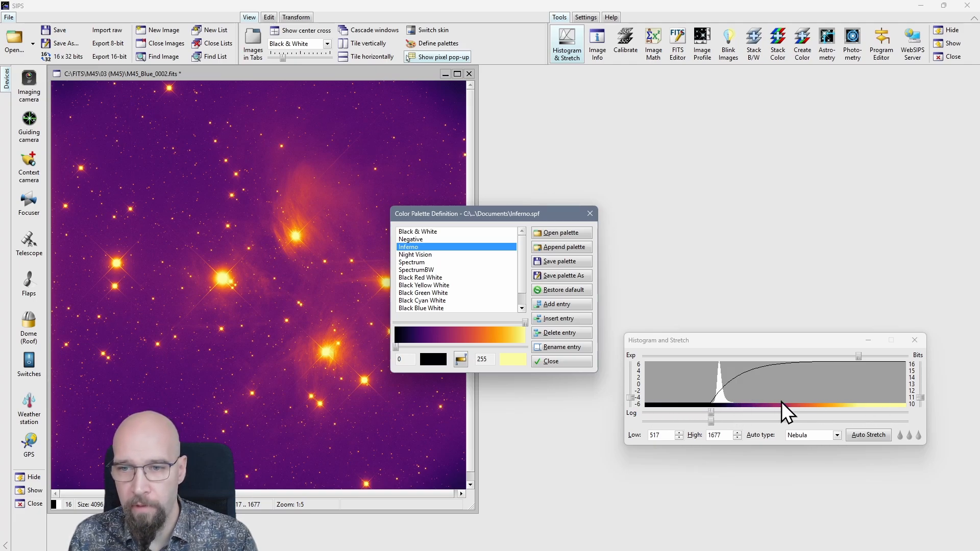
left_click_drag(531, 214, 625, 152)
left_click(684, 151)
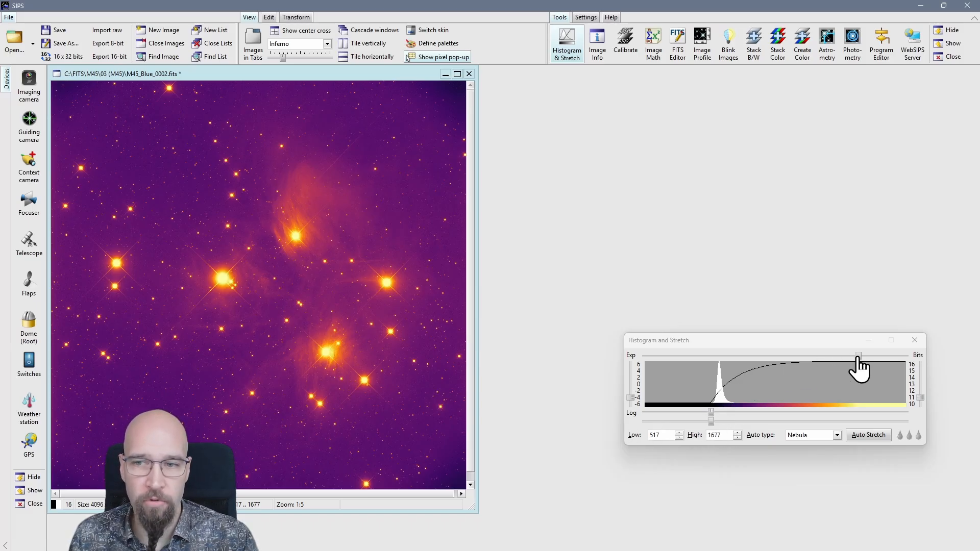
left_click_drag(857, 357, 812, 363)
left_click_drag(808, 360, 795, 358)
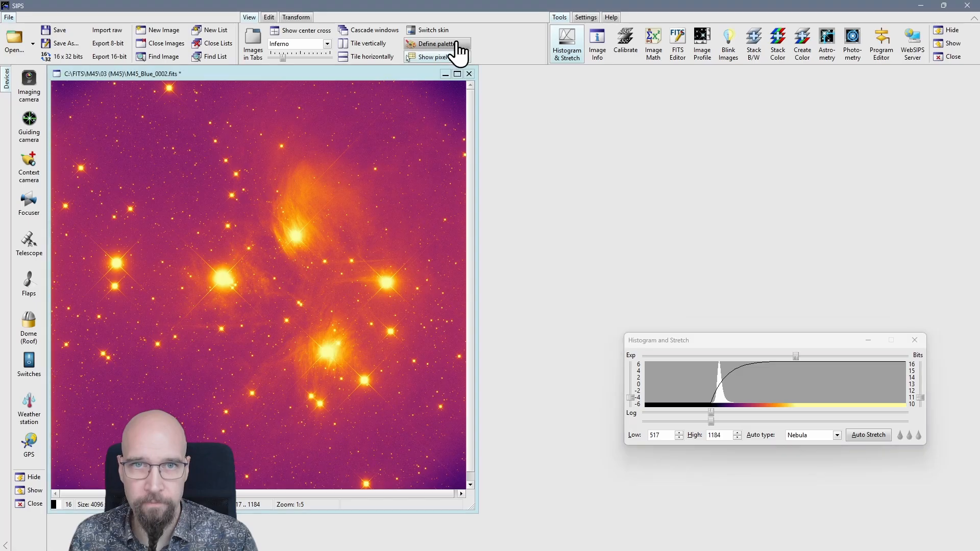
Apply the Saturation palette to the image and raise the low stretch limit to about 593
left_click(451, 44)
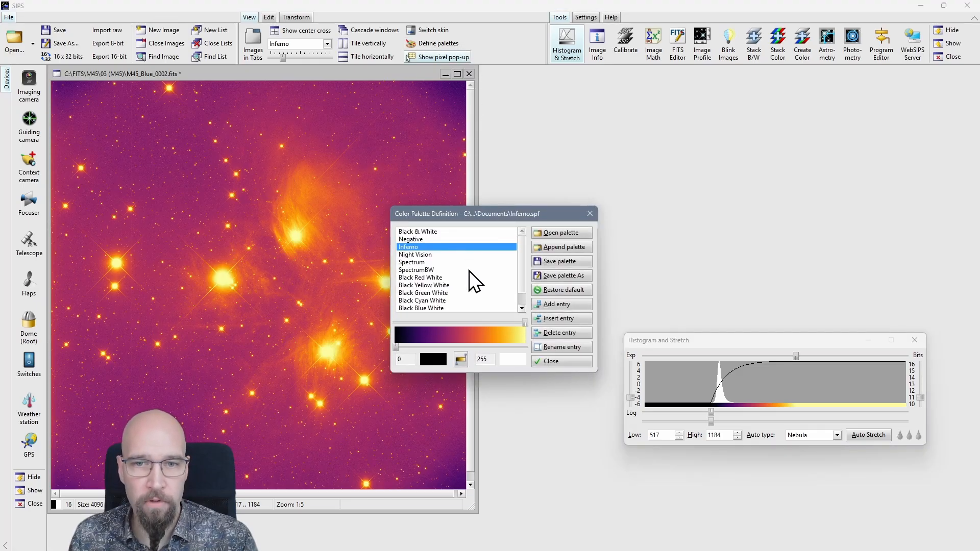
scroll(469, 268, "down", 1)
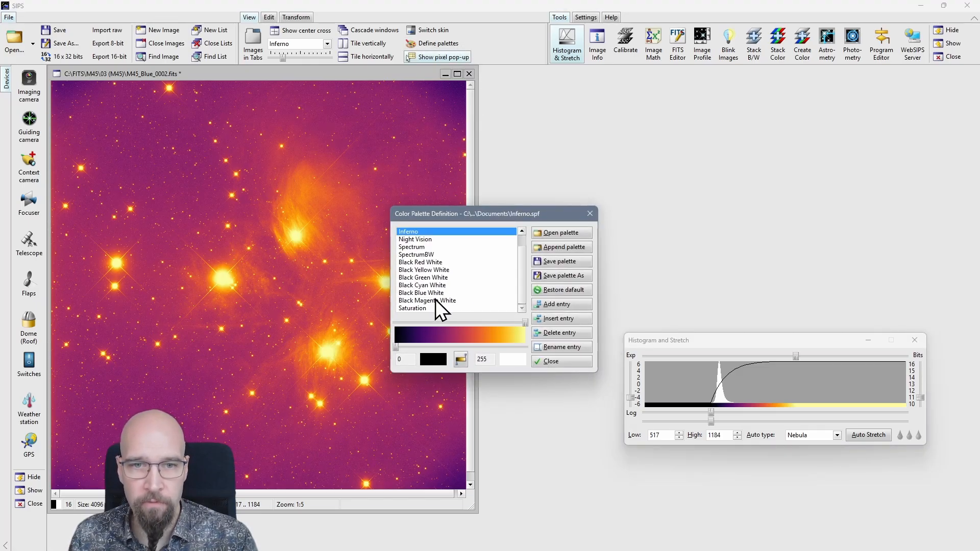
left_click(420, 308)
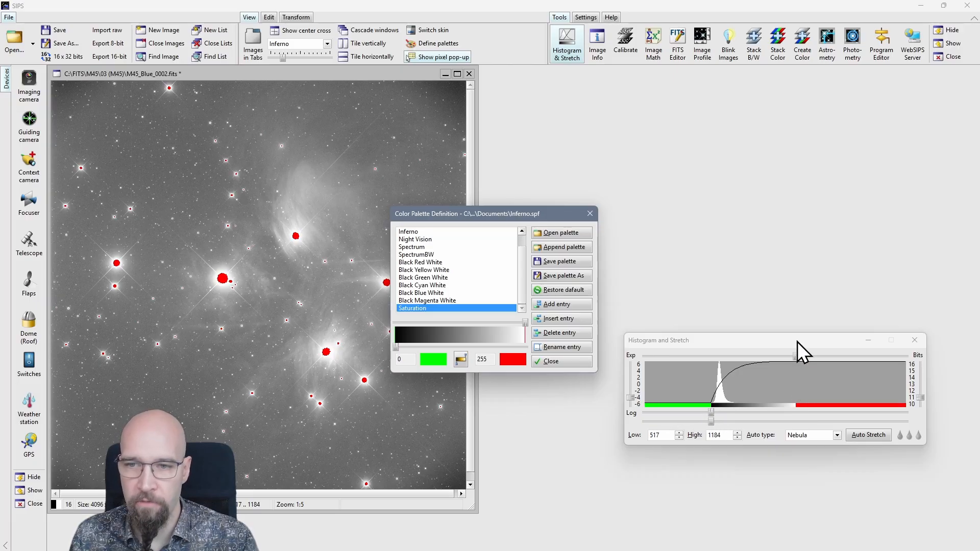
left_click(564, 362)
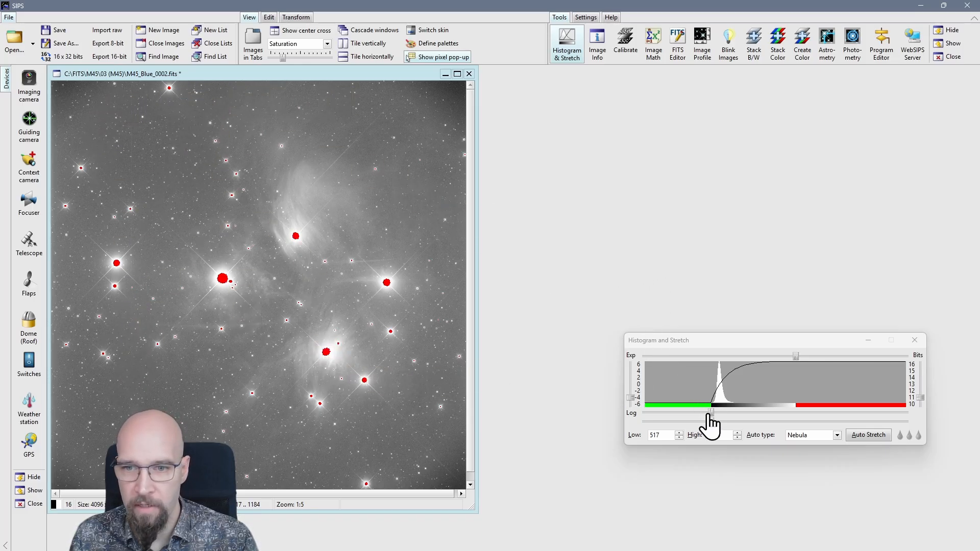
left_click_drag(711, 411, 721, 412)
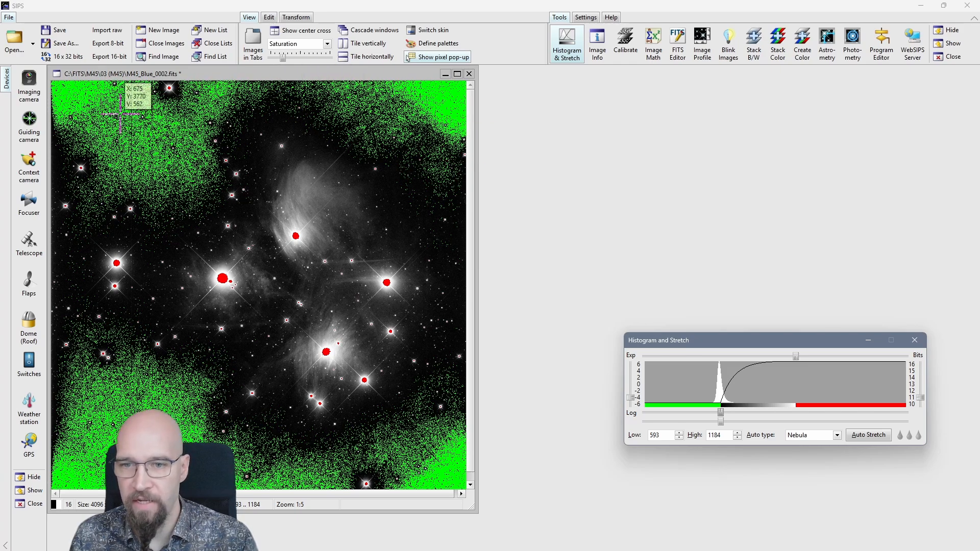
left_click(357, 212)
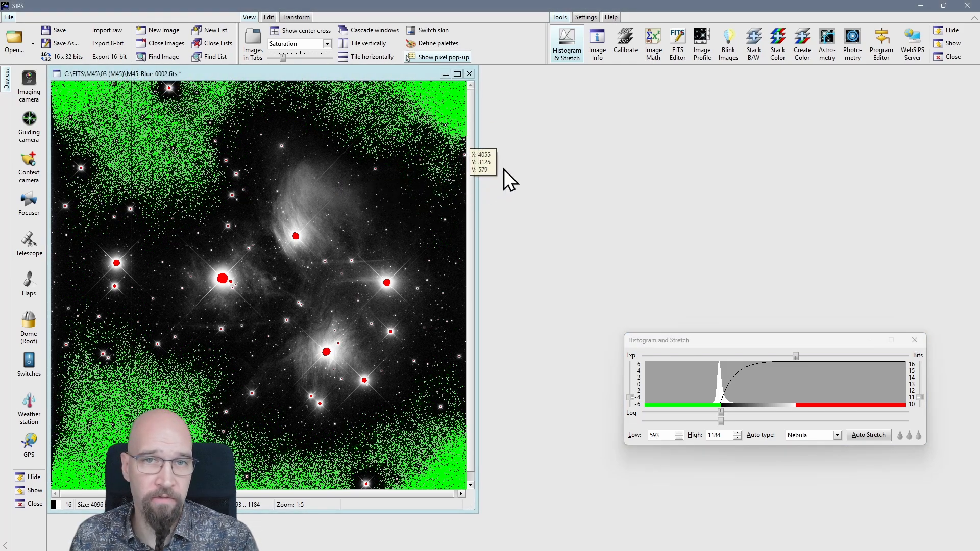
Select the Black & White palette, and set its lower gradient marker to 176 with a blue color
left_click(444, 45)
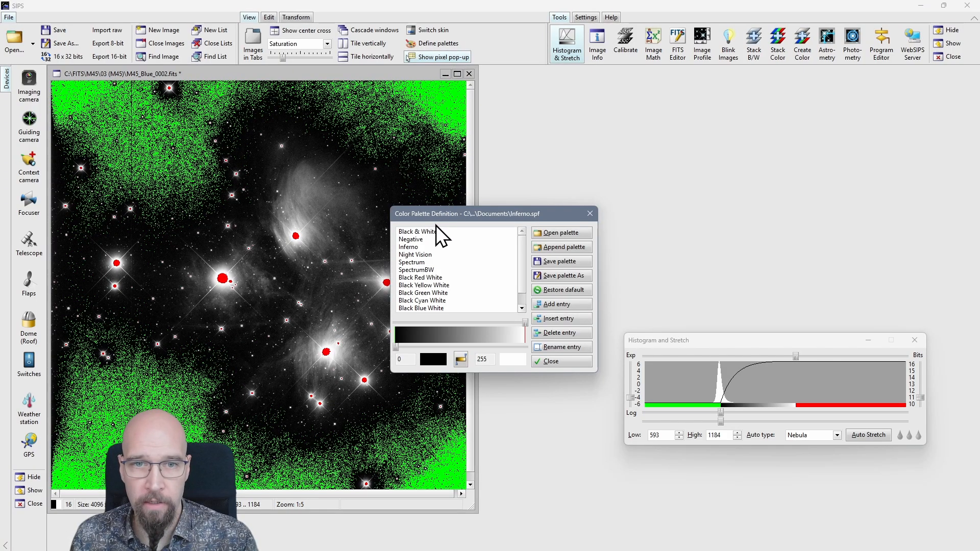
left_click(423, 232)
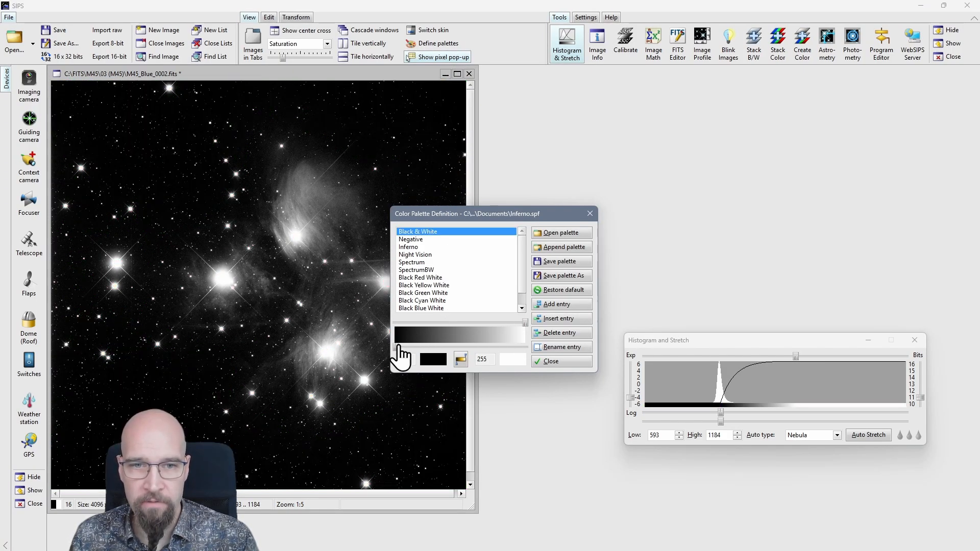
left_click_drag(396, 347, 485, 352)
left_click(436, 357)
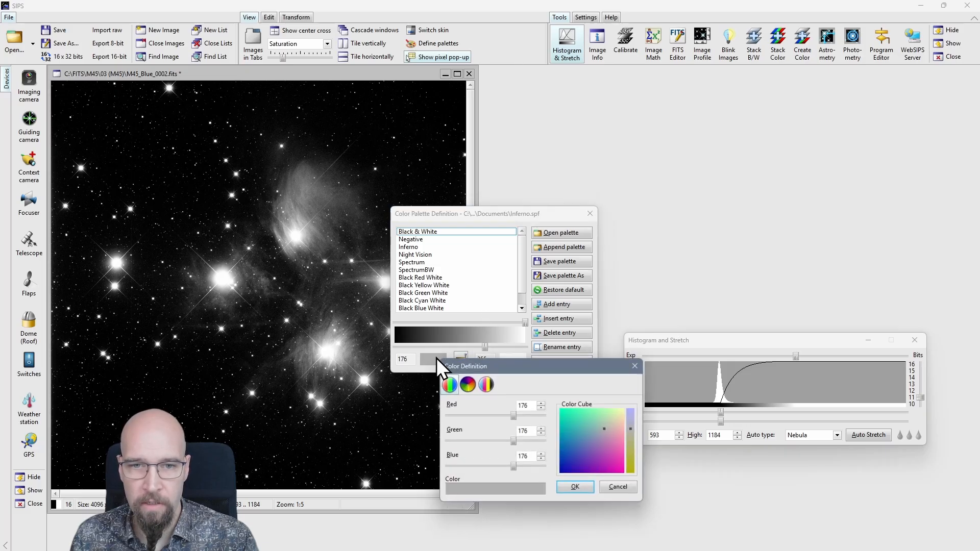
left_click(571, 456)
left_click(574, 487)
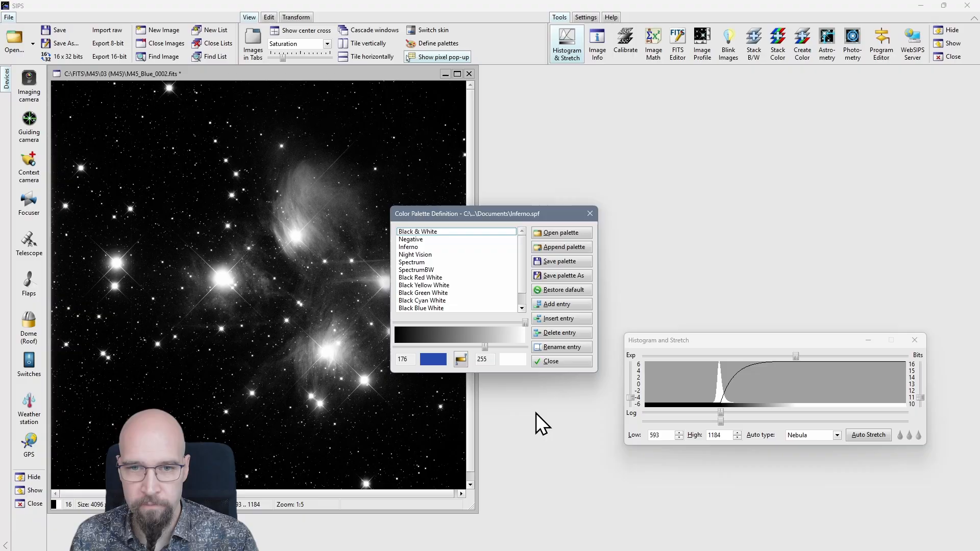
Set the palette's color at 255 to green (0, 255, 0) and fill the gradient from 176 to 255
left_click(510, 360)
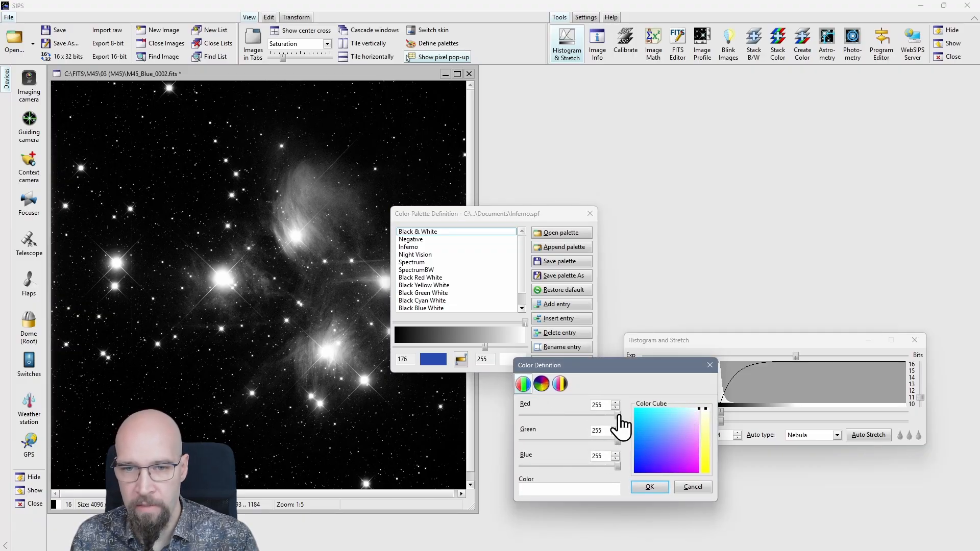
left_click_drag(618, 415, 522, 416)
left_click_drag(618, 466, 494, 465)
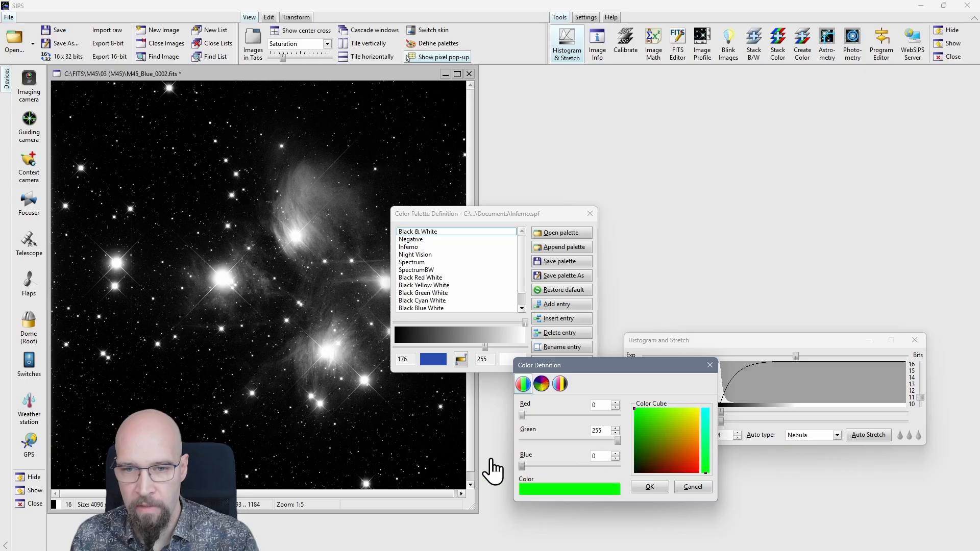
left_click(649, 488)
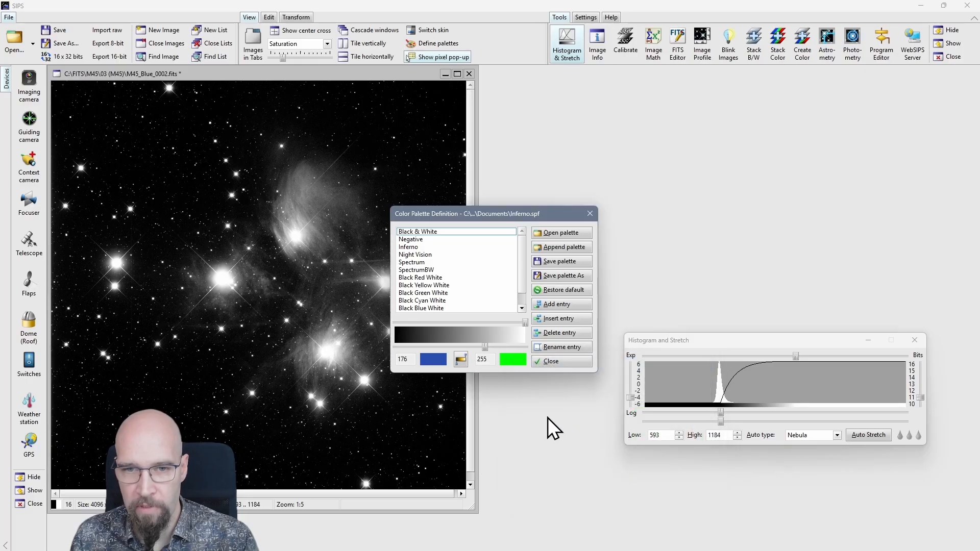
left_click(461, 361)
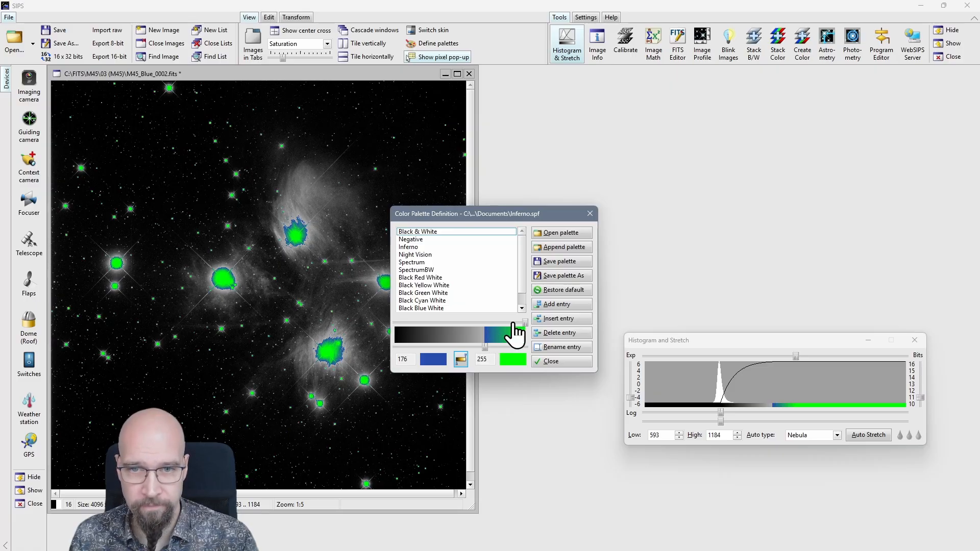
left_click(589, 213)
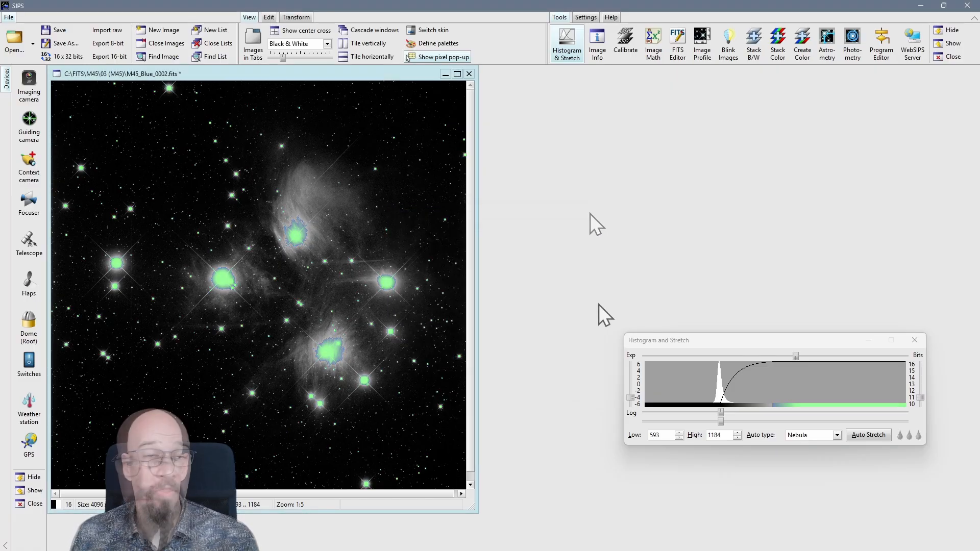
Set the automatic stretch type to Keep current and open M45_Blue_0005.fits, placing its window beside the first image
left_click(834, 436)
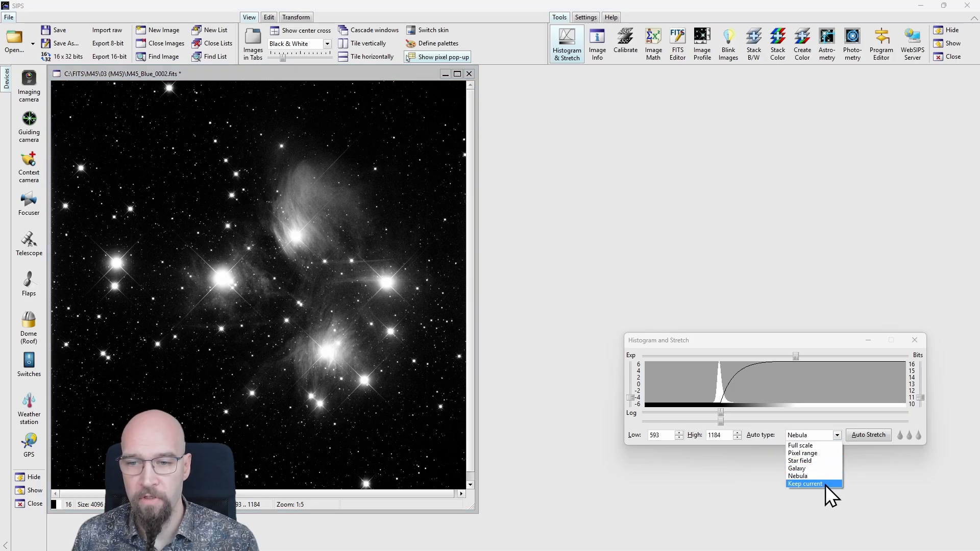
left_click(825, 484)
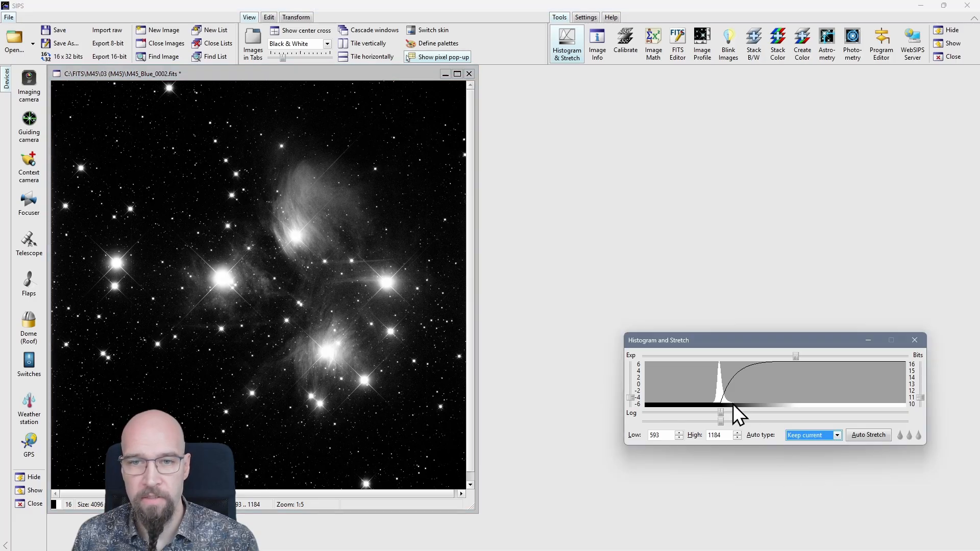
left_click(7, 39)
double_click(157, 206)
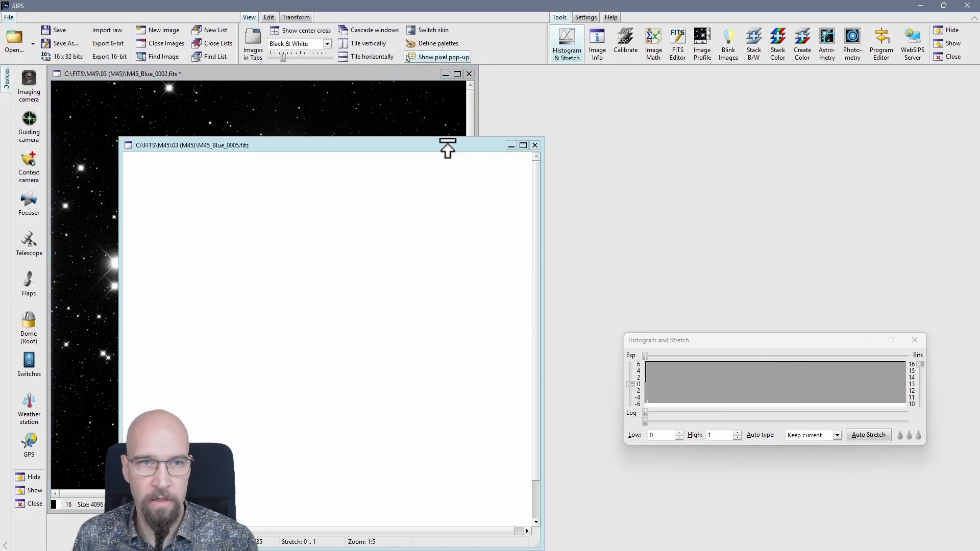
left_click_drag(447, 148, 483, 105)
Apply a Nebula automatic stretch to M45_Blue_0005.fits and open M45_Blue_0008.fits
left_click(823, 434)
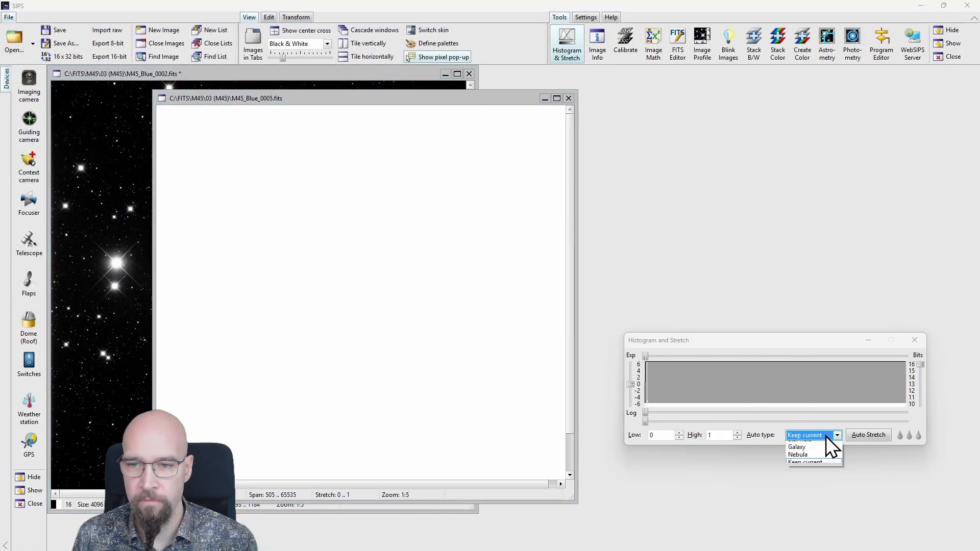
left_click(824, 474)
left_click(859, 437)
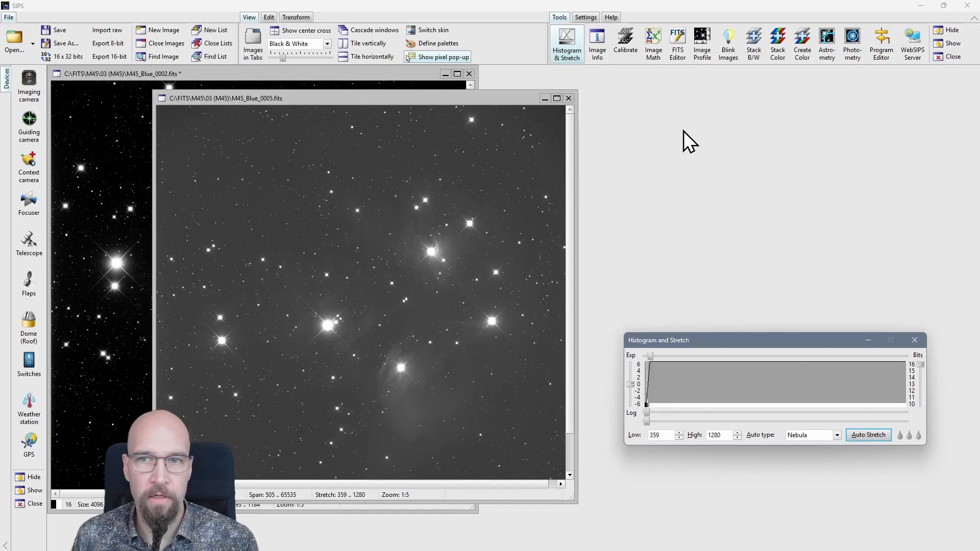
key("ctrl+o")
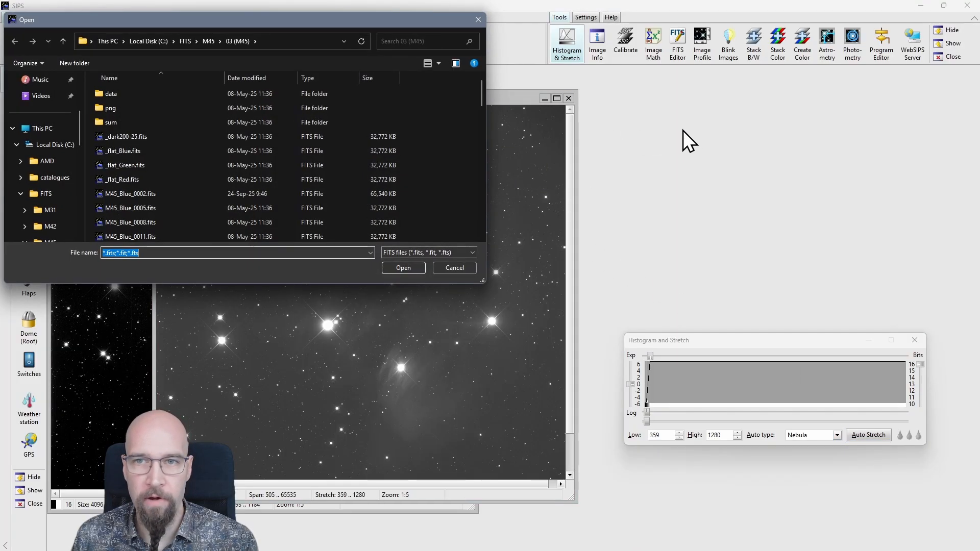
double_click(147, 197)
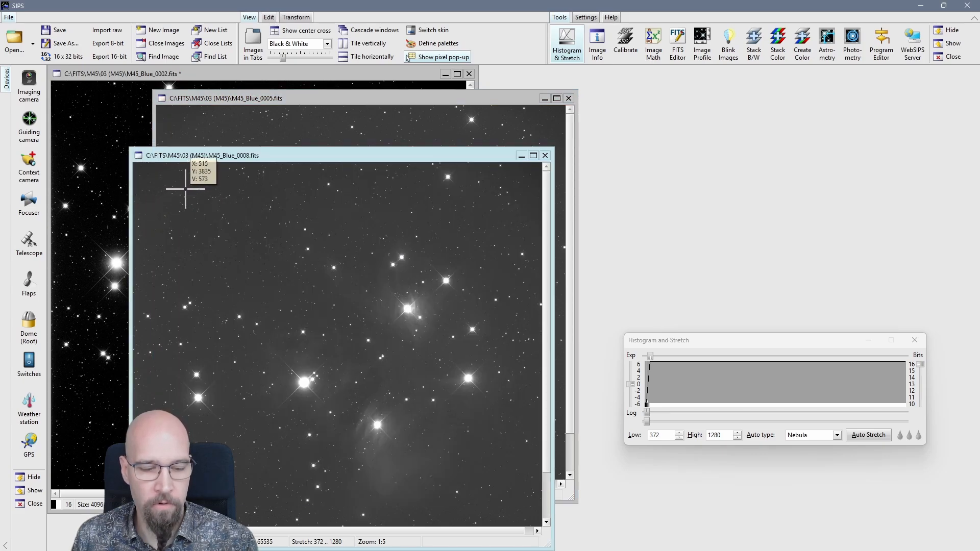
Switch to File Explorer and open the files M45_Blue_0011.fits through M45_Blue_0023.fits together in SIPS
key("alt+Tab")
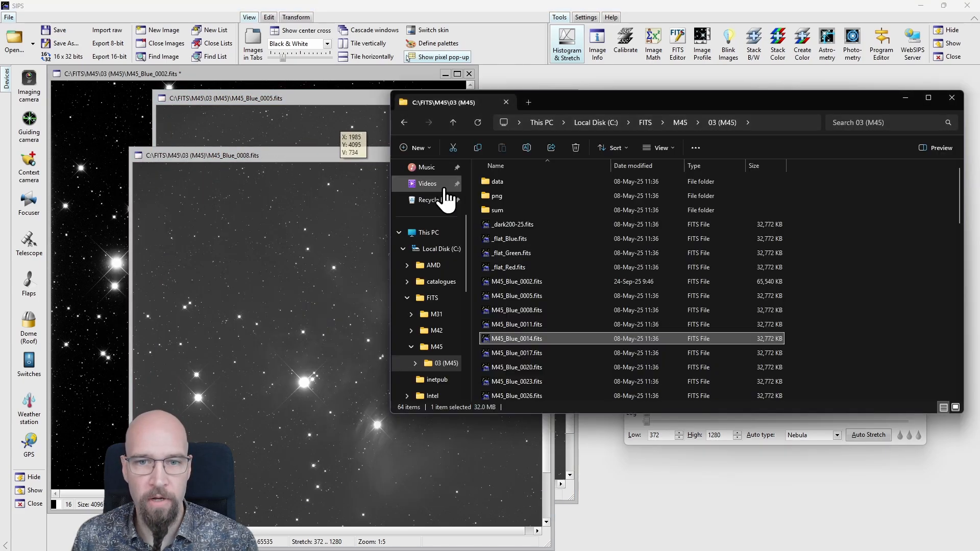
left_click(537, 325)
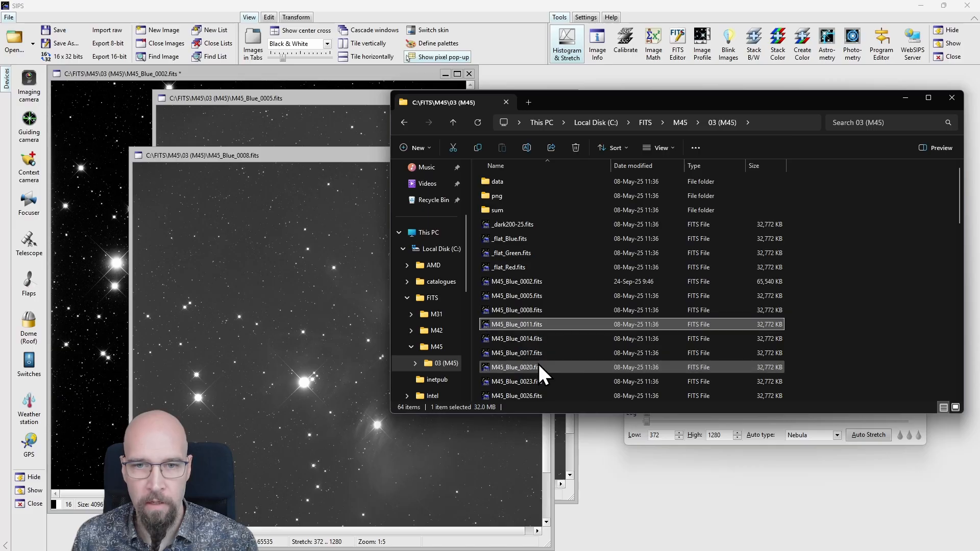
left_click(538, 380, "shift")
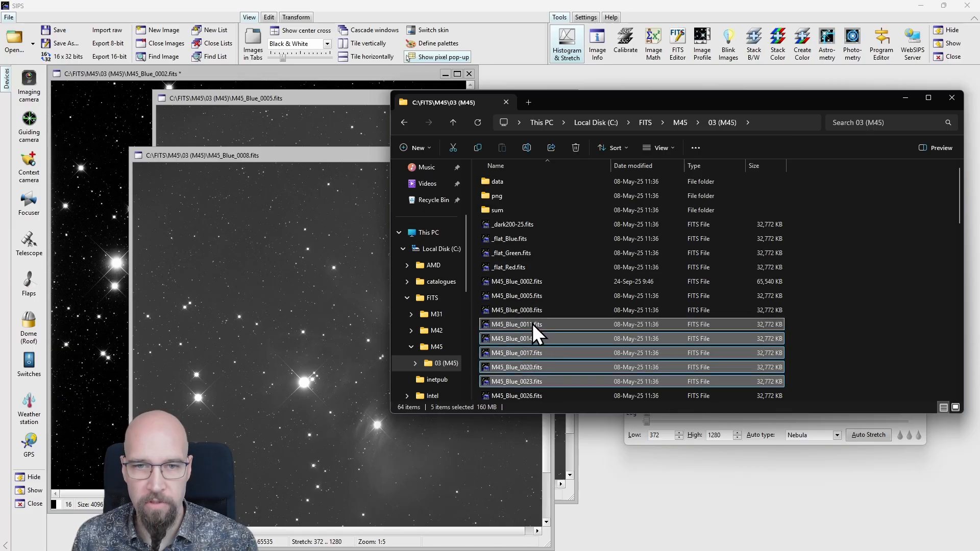
left_click_drag(532, 323, 306, 219)
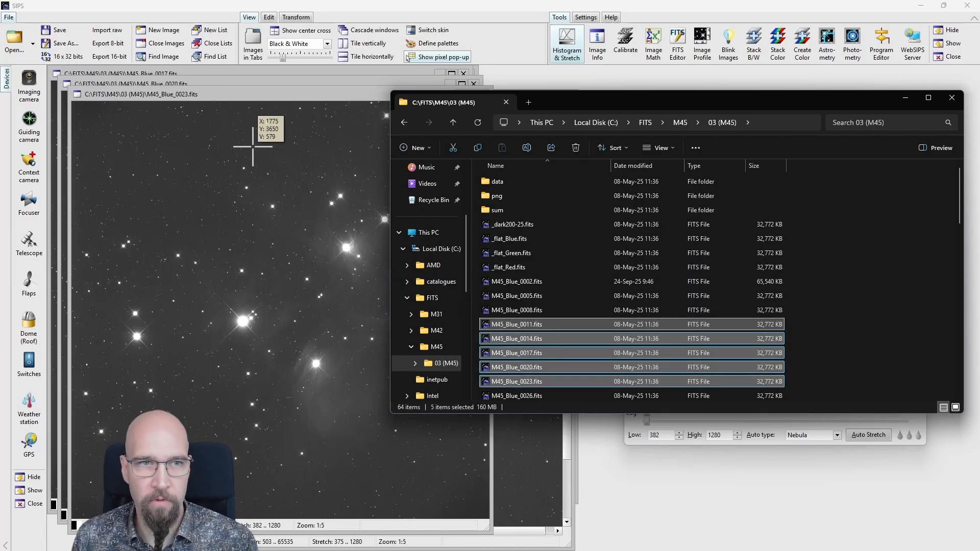
Switch back to SIPS, move the M45_Blue_0008.fits window aside, and minimize it together with M45_Blue_0023.fits
left_click(573, 75)
left_click_drag(335, 159, 615, 109)
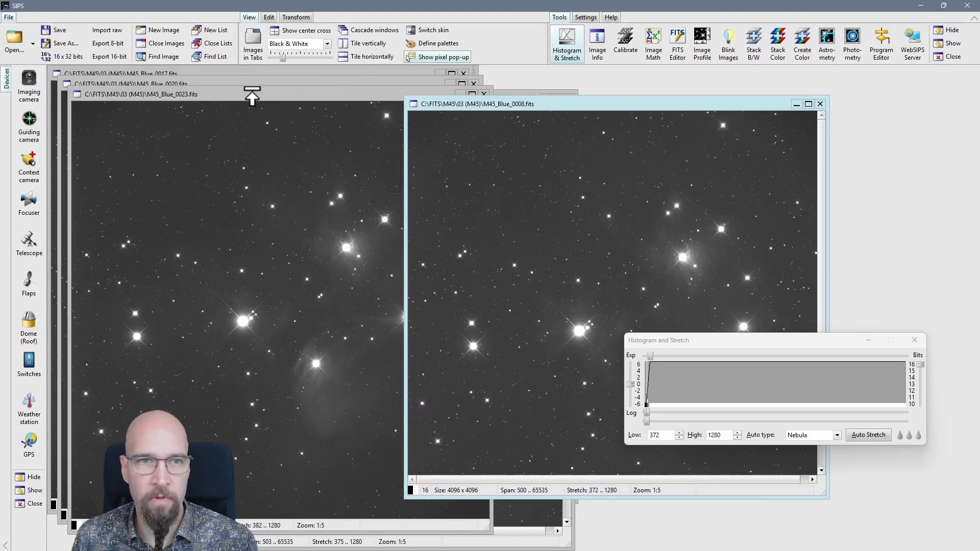
left_click_drag(251, 95, 270, 109)
left_click(479, 110)
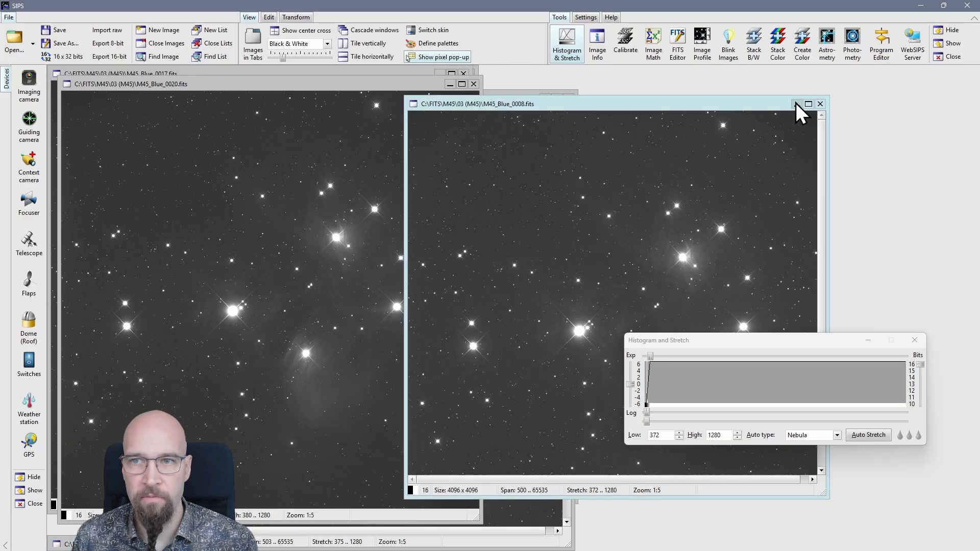
left_click(795, 104)
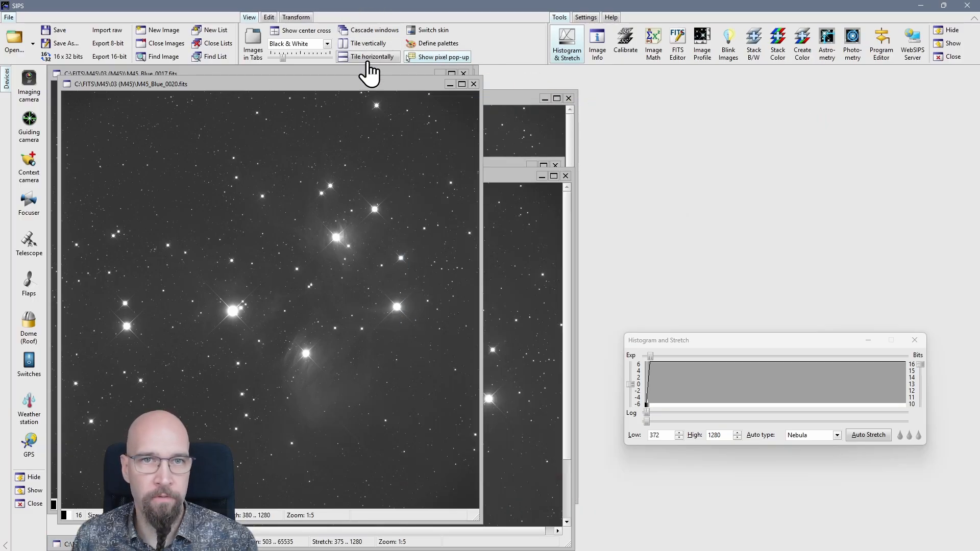
Try the cascade and vertical tile arrangements for the image windows, finishing with horizontal tiling
left_click(369, 32)
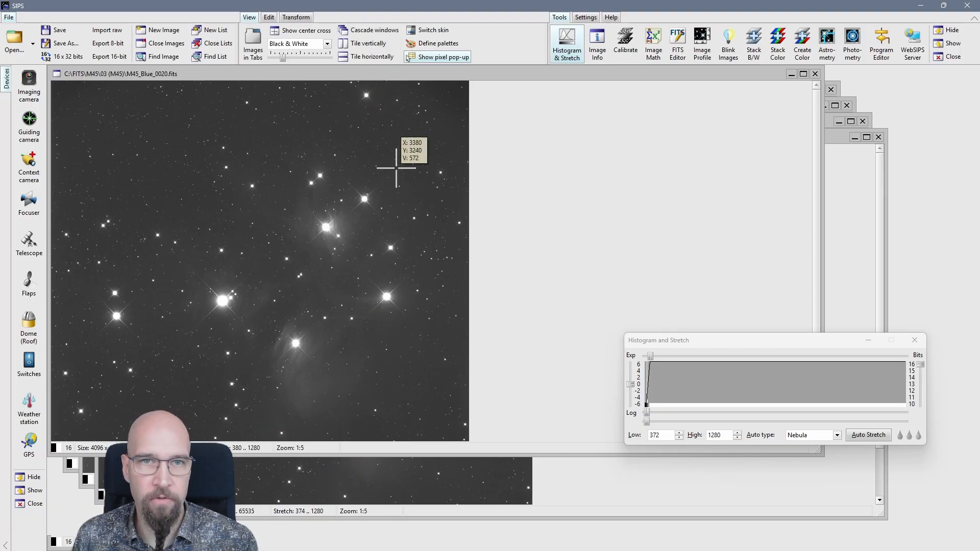
left_click(371, 43)
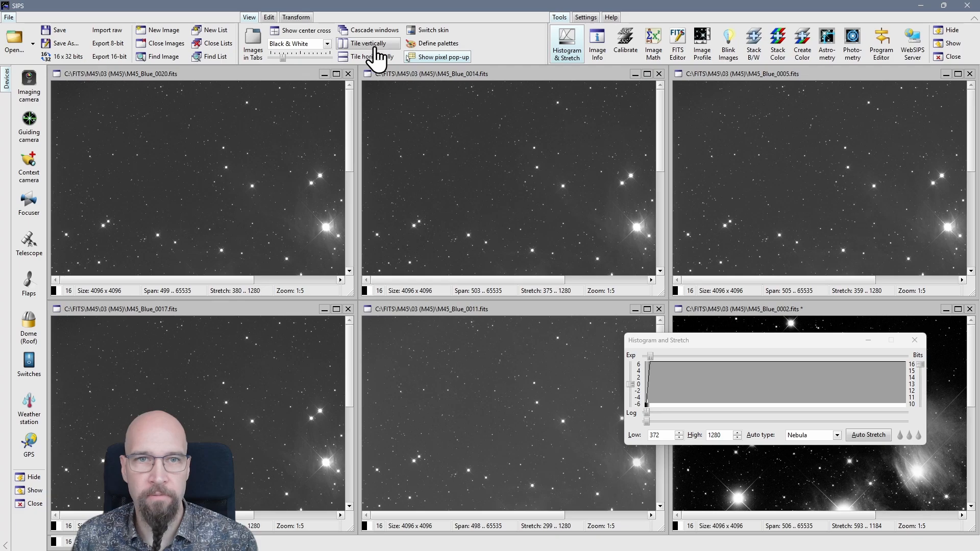
left_click(375, 56)
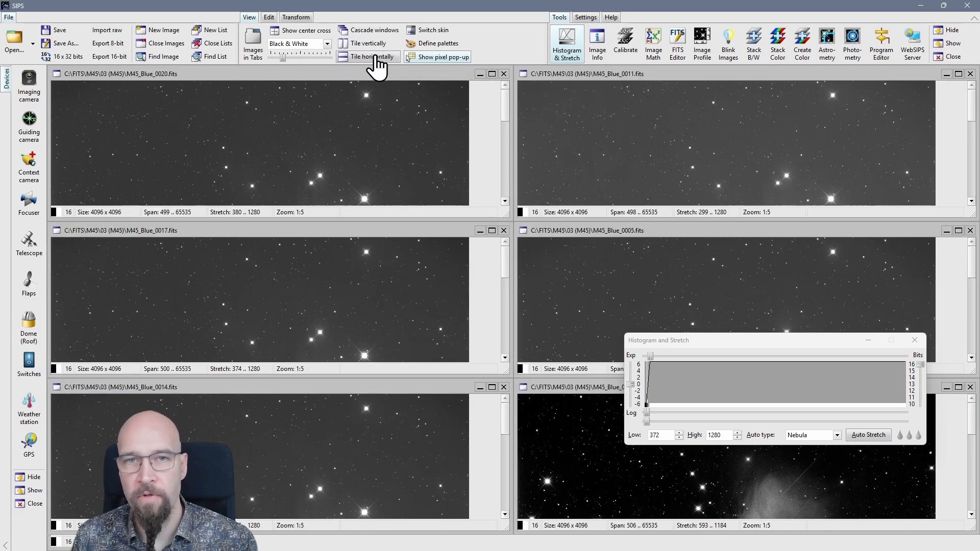
Toggle between tabbed and windowed images, minimize the M45_Blue_0008.fits window, and leave the images displayed in tabs
left_click(491, 74)
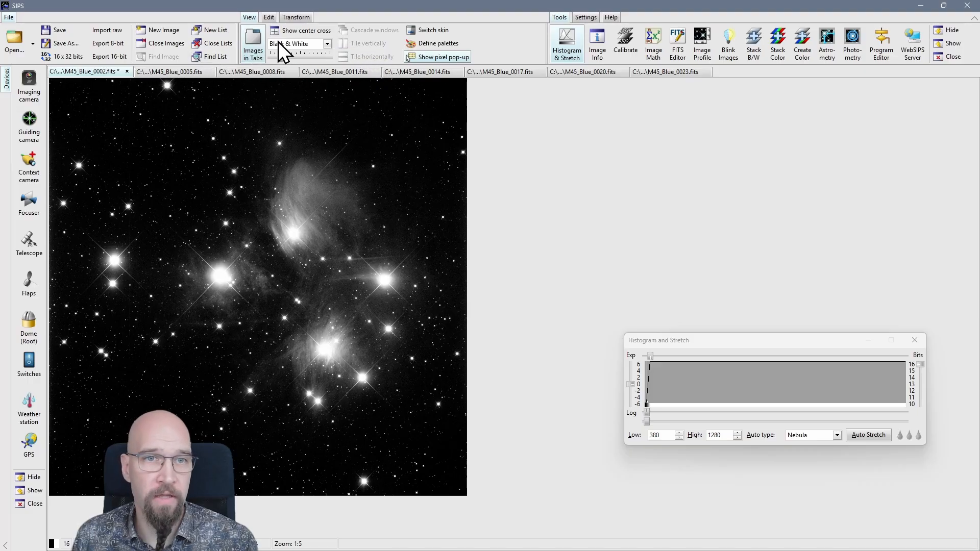
left_click(259, 47)
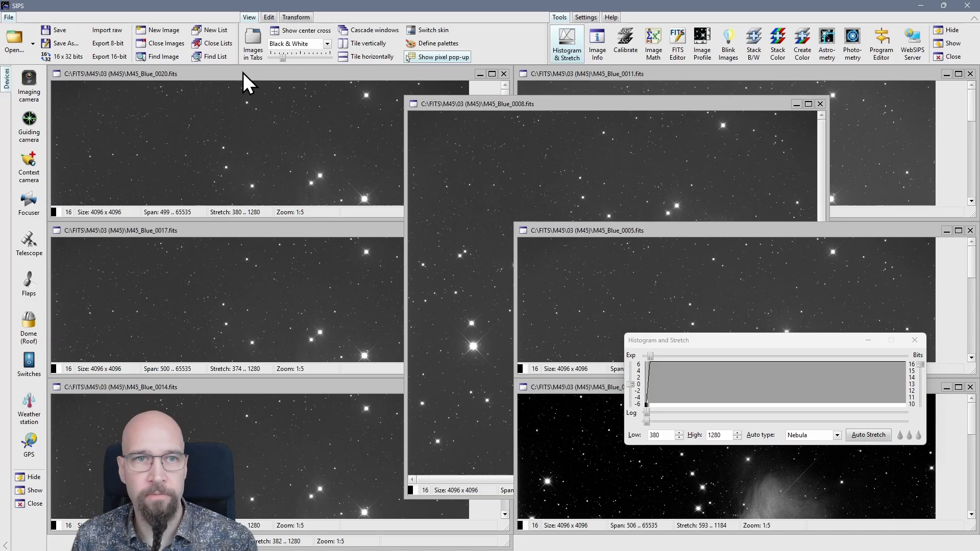
left_click(246, 61)
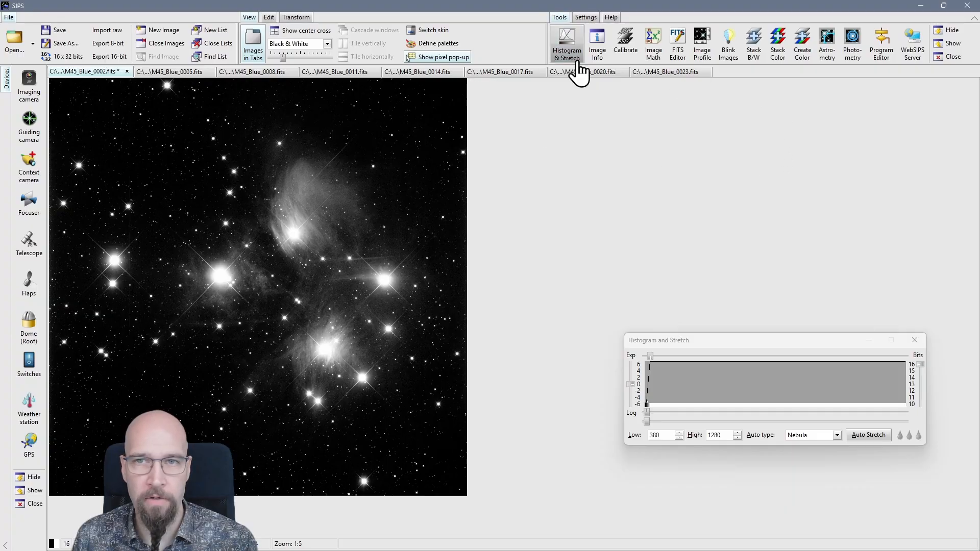
left_click(255, 48)
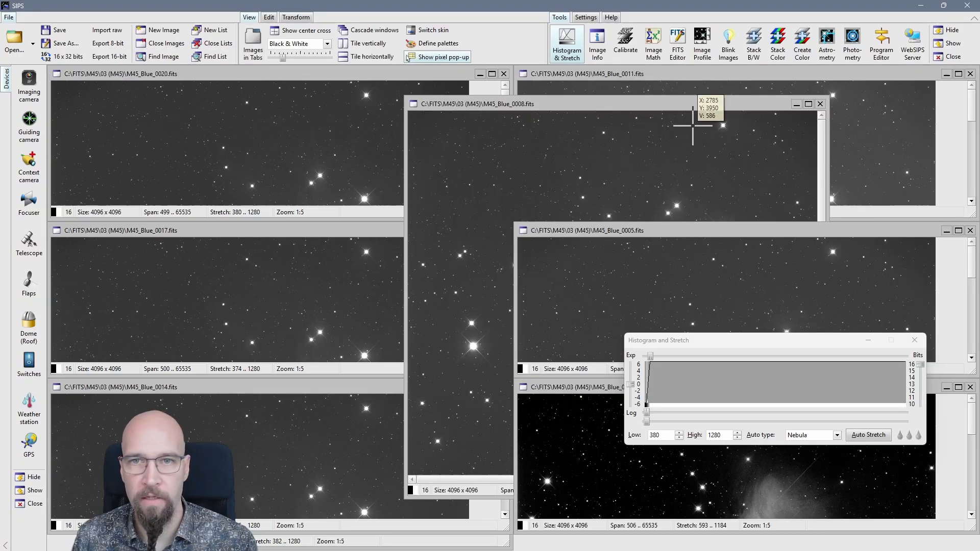
left_click(796, 103)
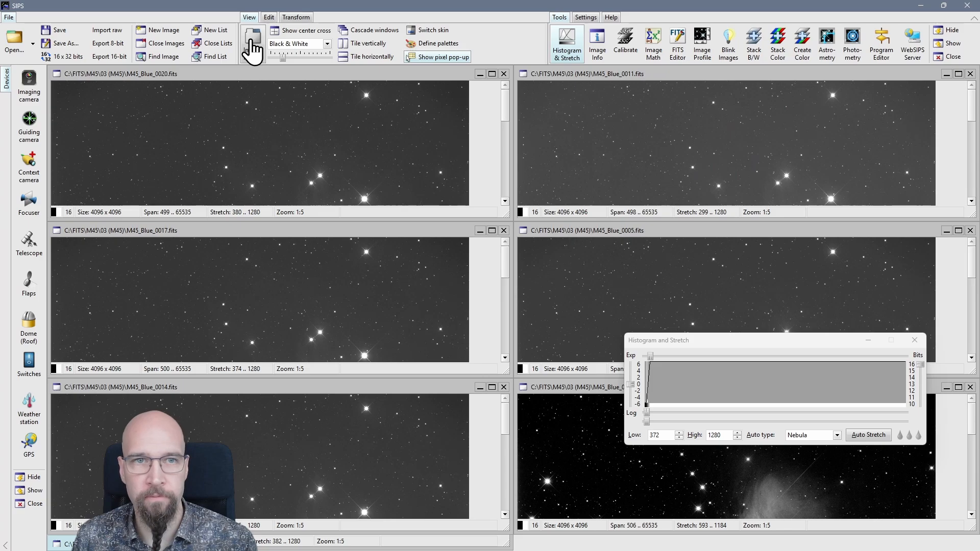
left_click(252, 49)
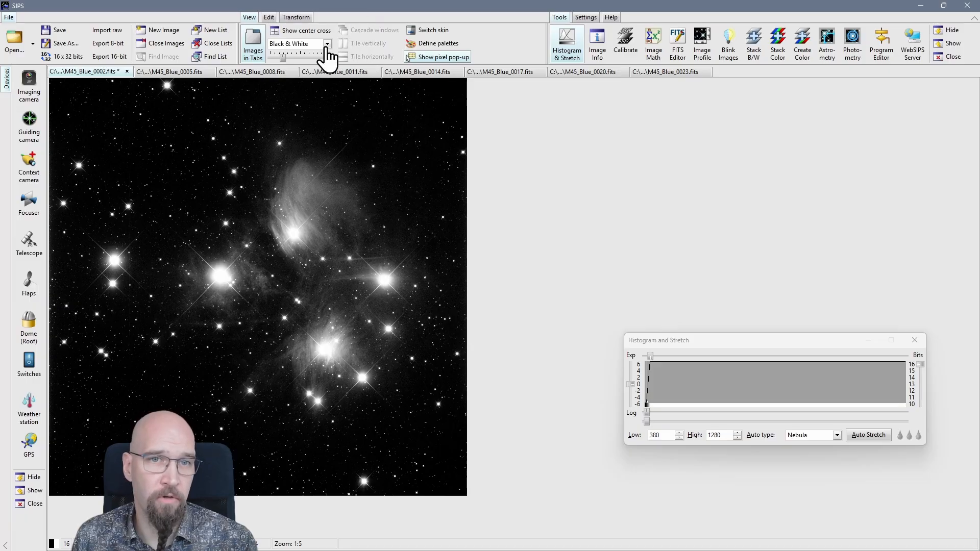
View the tabbed images M45_Blue_0005.fits, M45_Blue_0008.fits and M45_Blue_0011.fits one after another
left_click(164, 72)
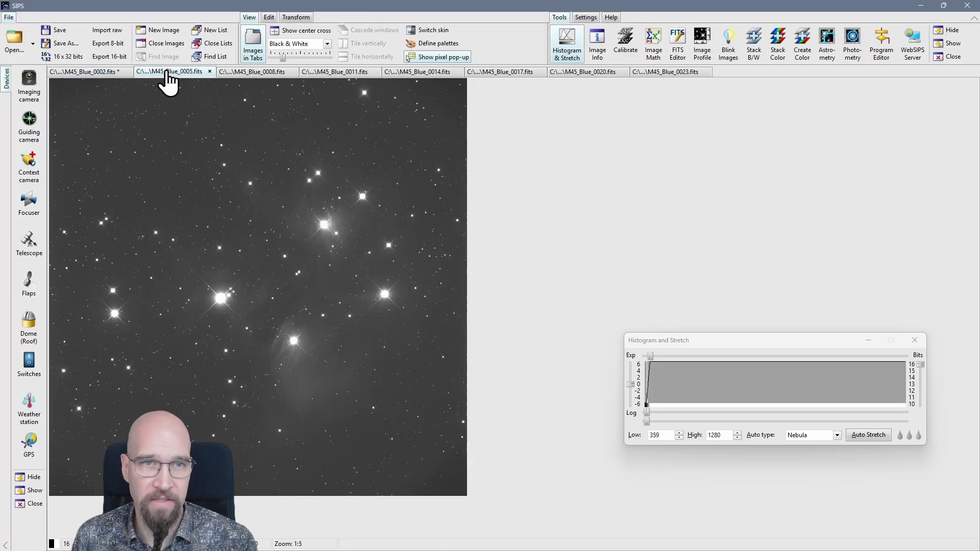
left_click(264, 73)
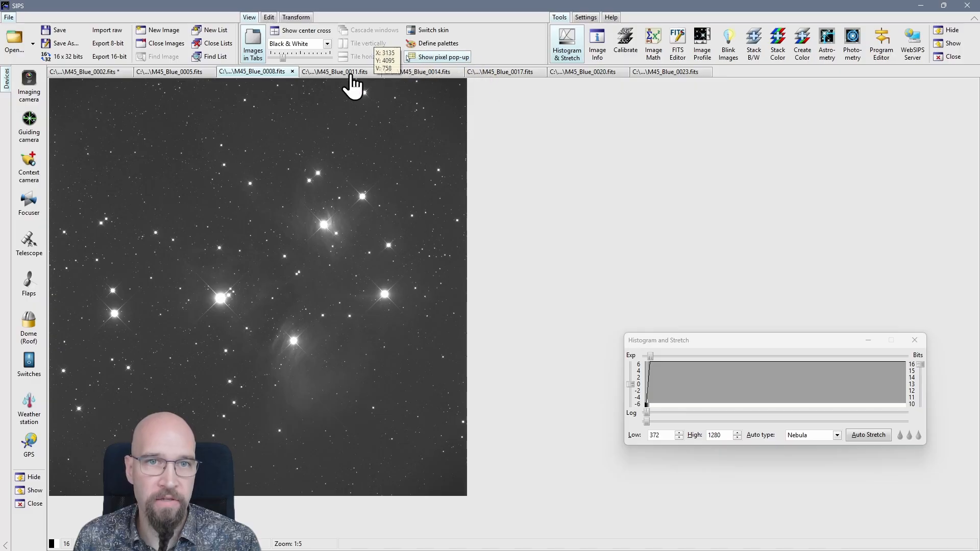
left_click(334, 72)
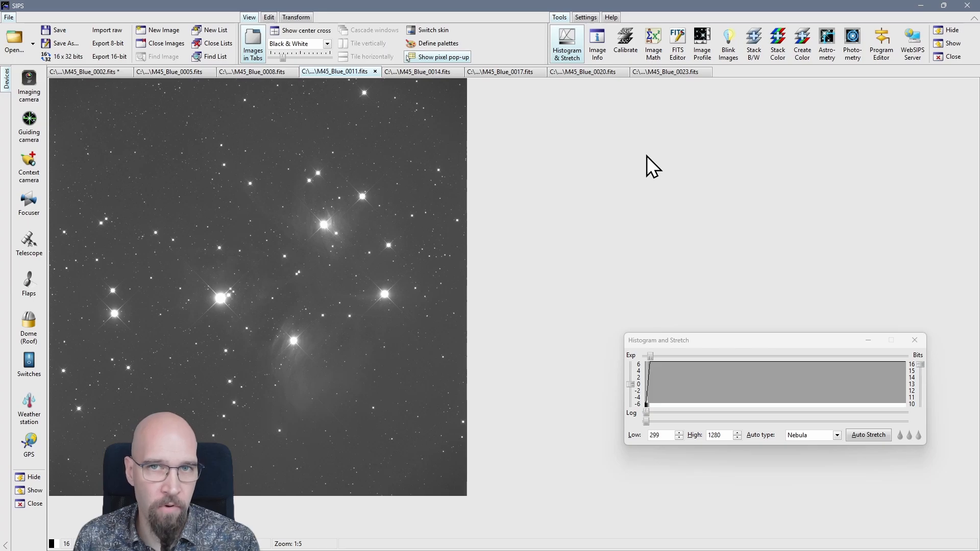
Create a new image list, place it beside the displayed image, and create a new blank image
left_click(214, 31)
left_click_drag(143, 106, 688, 102)
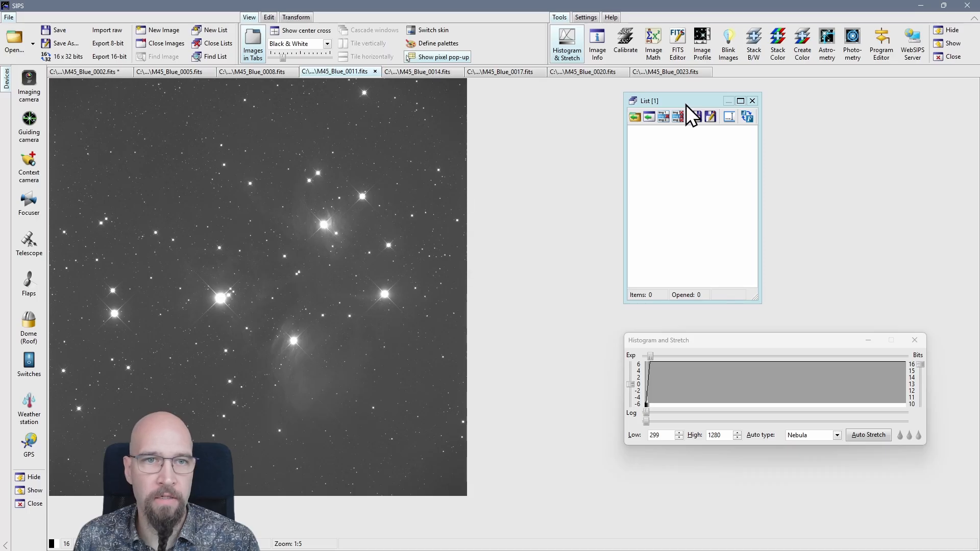
left_click(164, 31)
left_click(461, 323)
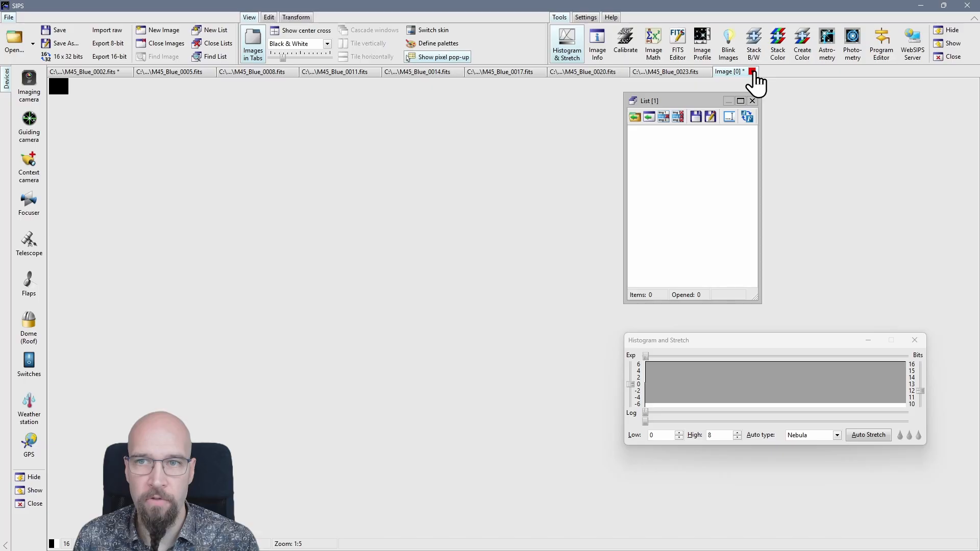
Cancel closing the unsaved Image [0] and add it to the list from the opened images
left_click(752, 72)
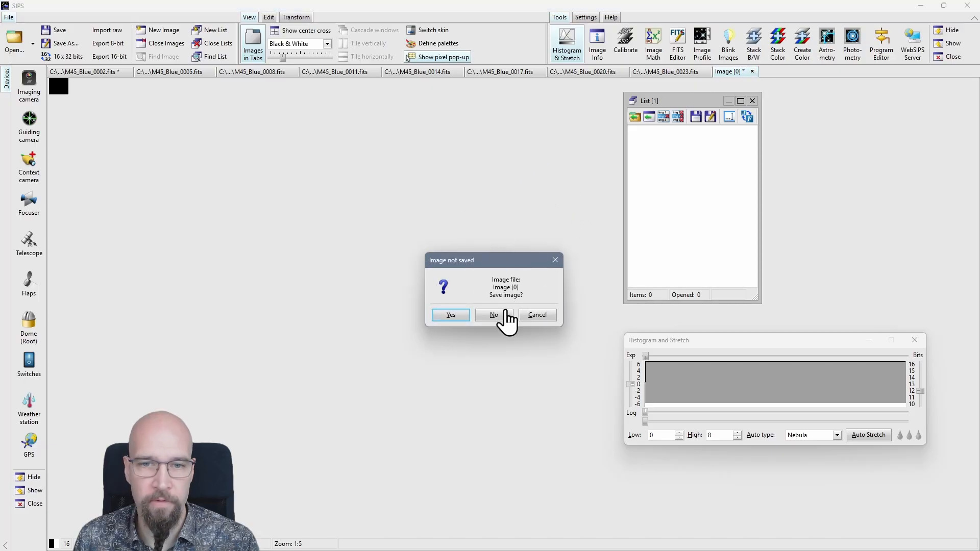
left_click(505, 313)
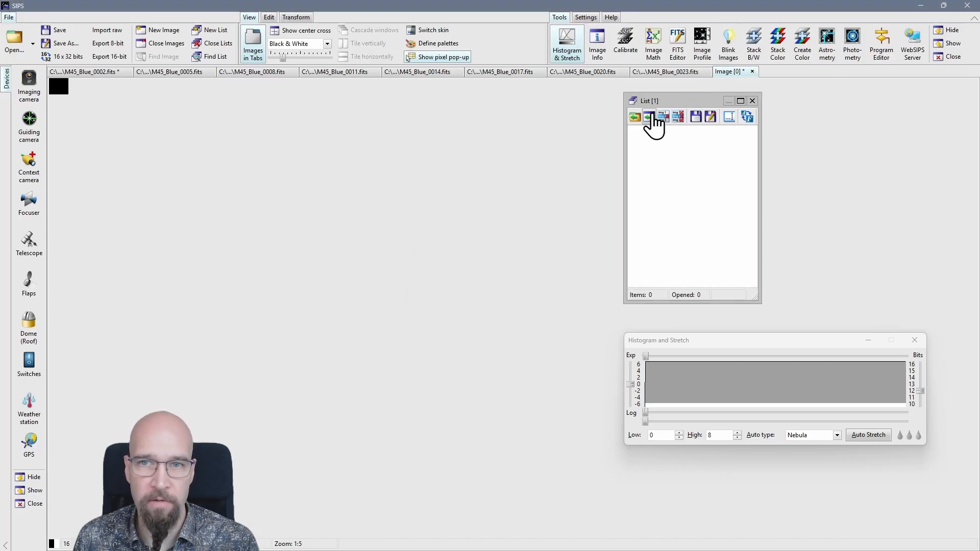
left_click(653, 122)
left_click(654, 183)
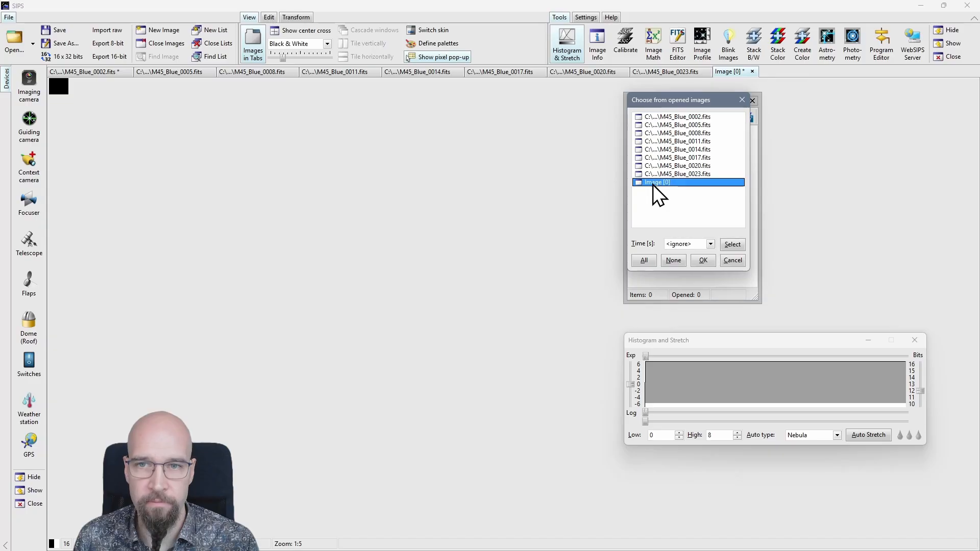
left_click(703, 260)
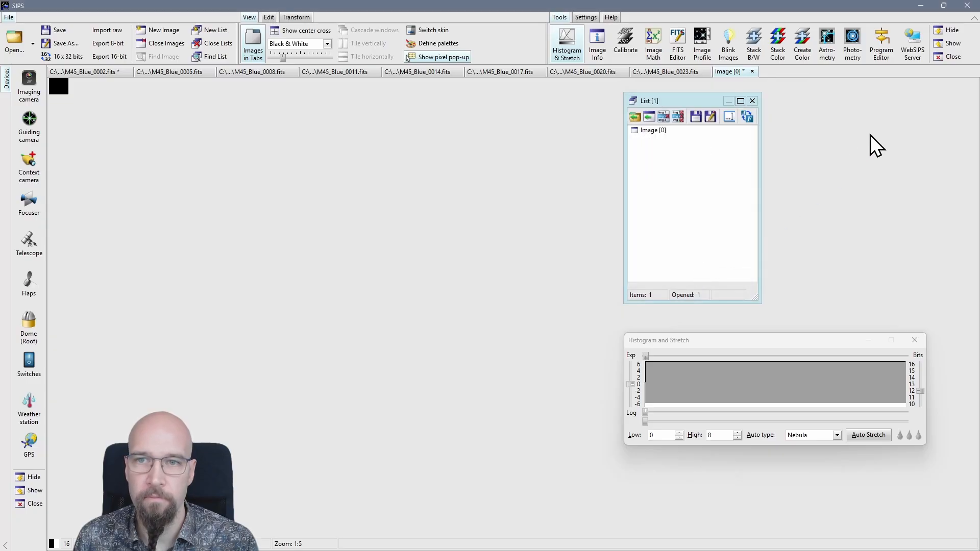
Close Image [0] and clear the list window from the workspace
left_click(751, 72)
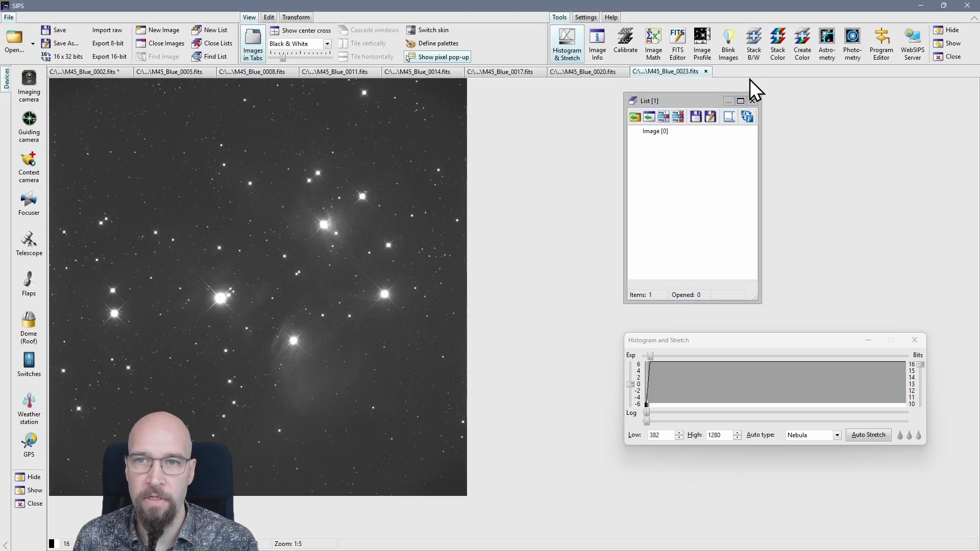
left_click_drag(675, 100, 798, 94)
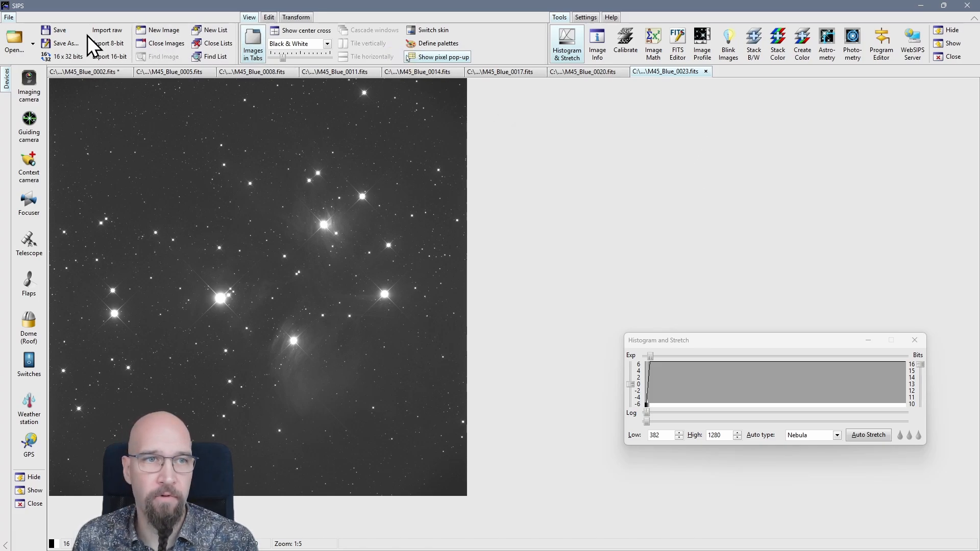
Examine the FITS save options and the 8-bit export file formats for M45_Blue_0023.fits without saving anything
left_click(65, 44)
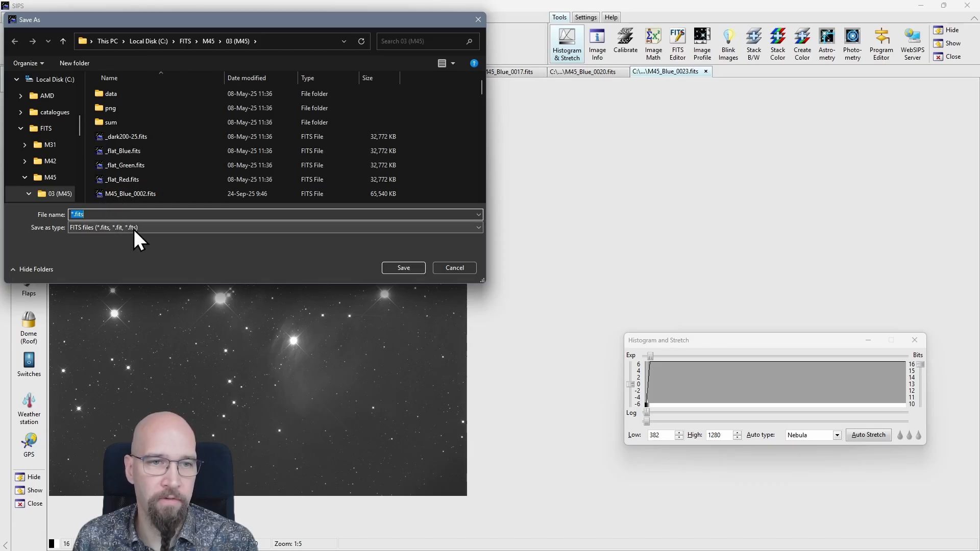
left_click(449, 266)
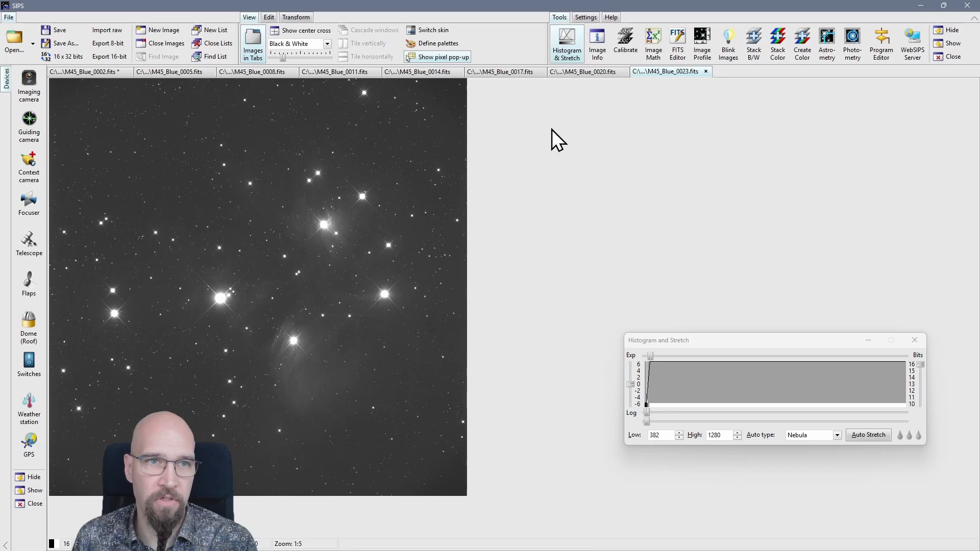
left_click(104, 42)
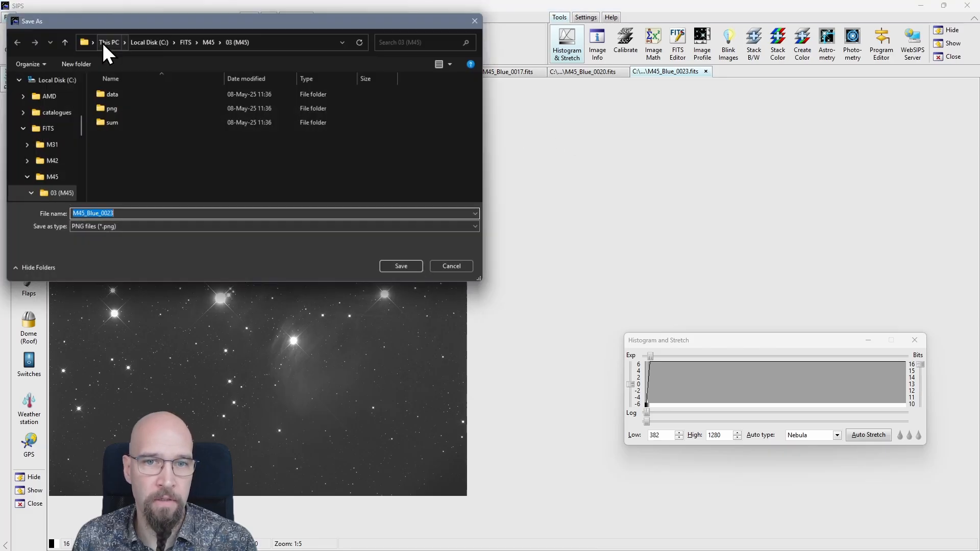
left_click(173, 226)
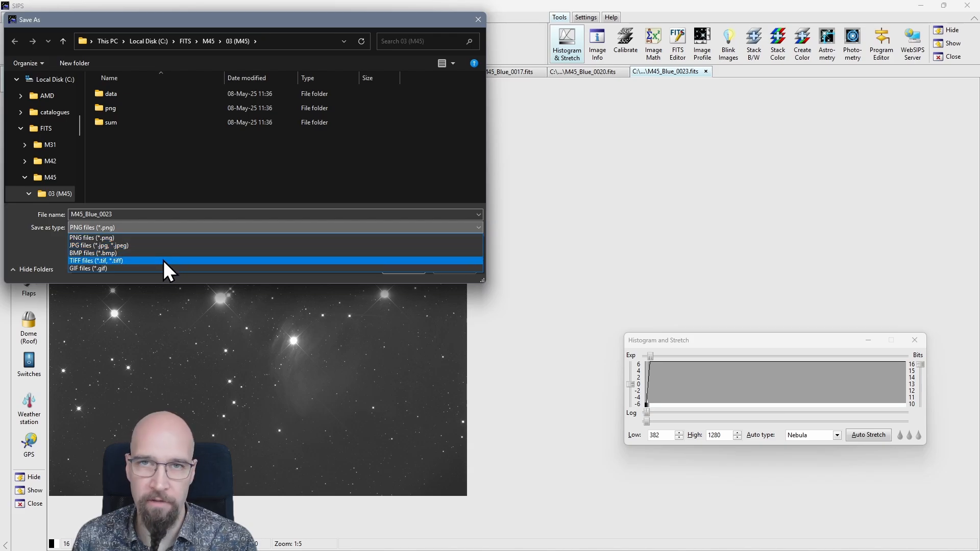
left_click(478, 20)
left_click(478, 20)
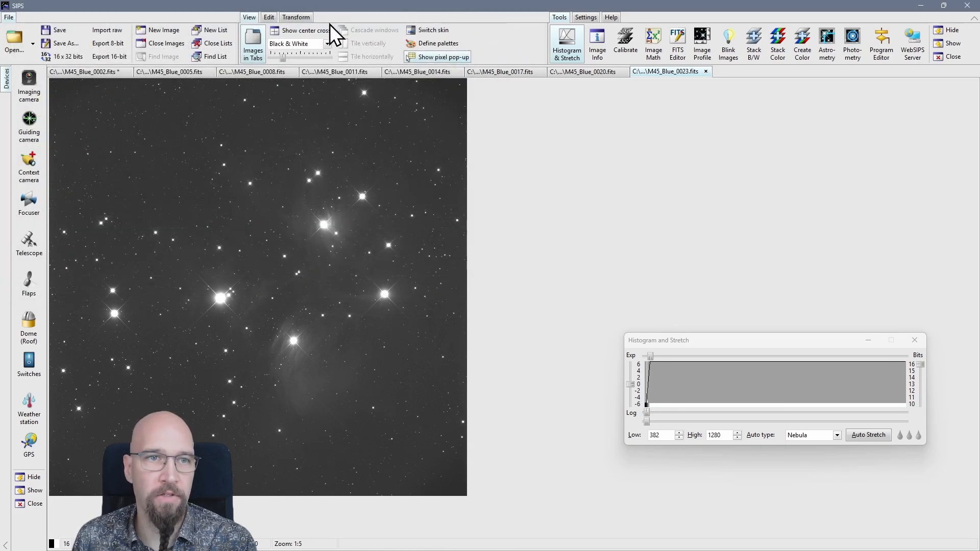
Examine the file formats offered for a 16-bit export of M45_Blue_0023.fits and cancel the export
left_click(114, 63)
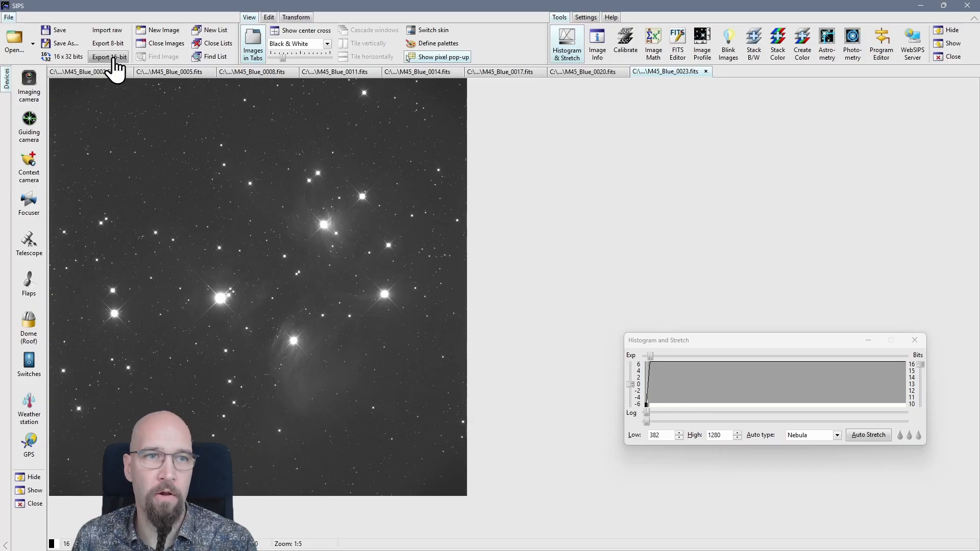
left_click(140, 228)
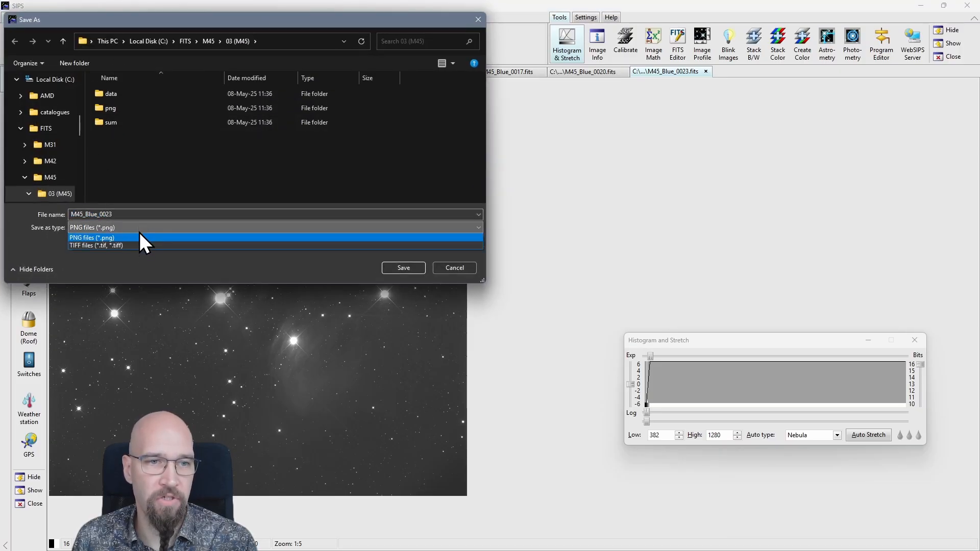
left_click(452, 268)
left_click(454, 266)
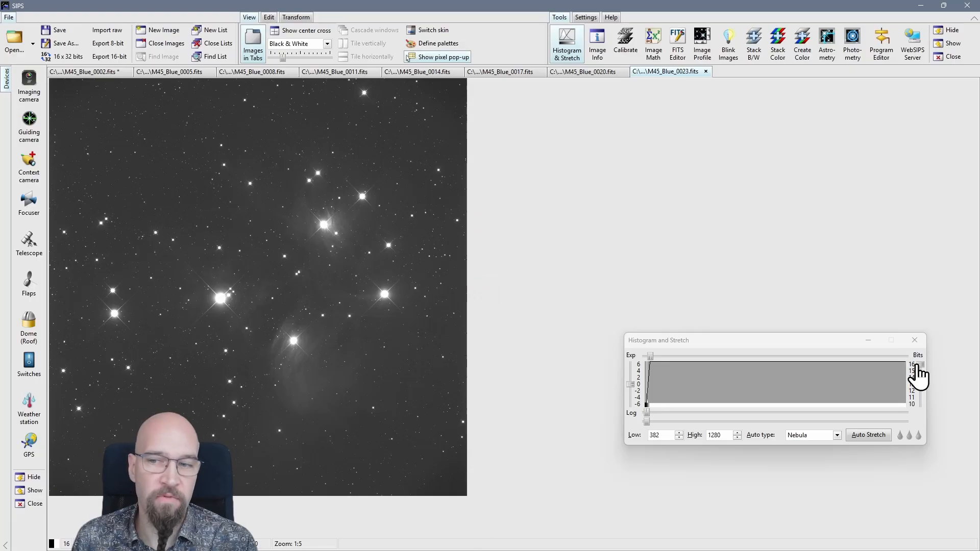
Set the histogram's bit range to 13 bits for M45_Blue_0023.fits
left_click_drag(920, 366, 920, 389)
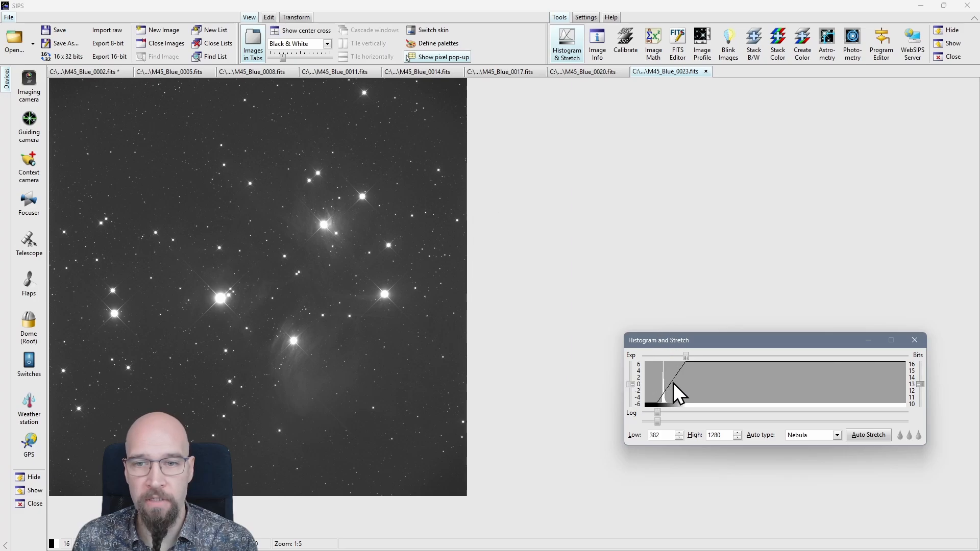
left_click(573, 250)
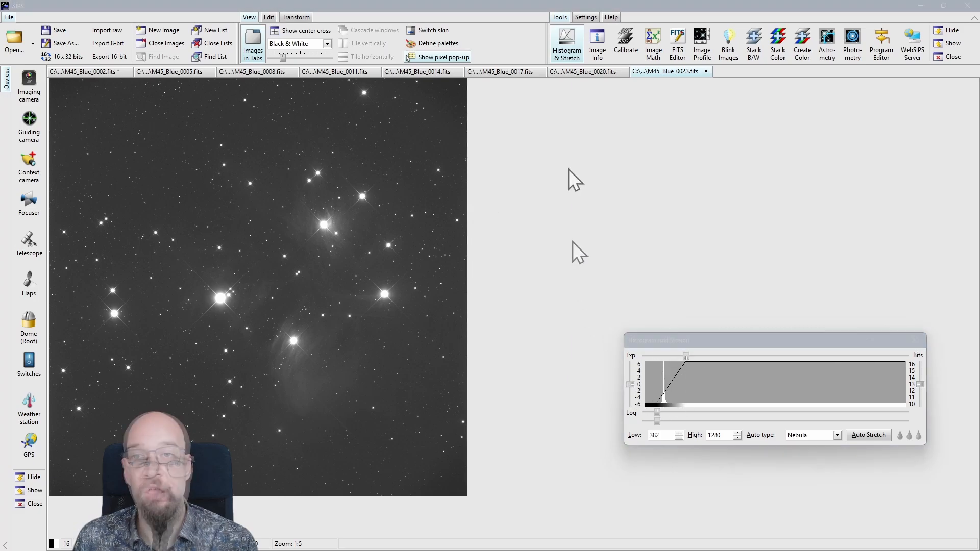
Show the images in separate windows and find M45_Blue_0005.fits, followed by M45_Blue_0002.fits, among the open images
left_click(253, 43)
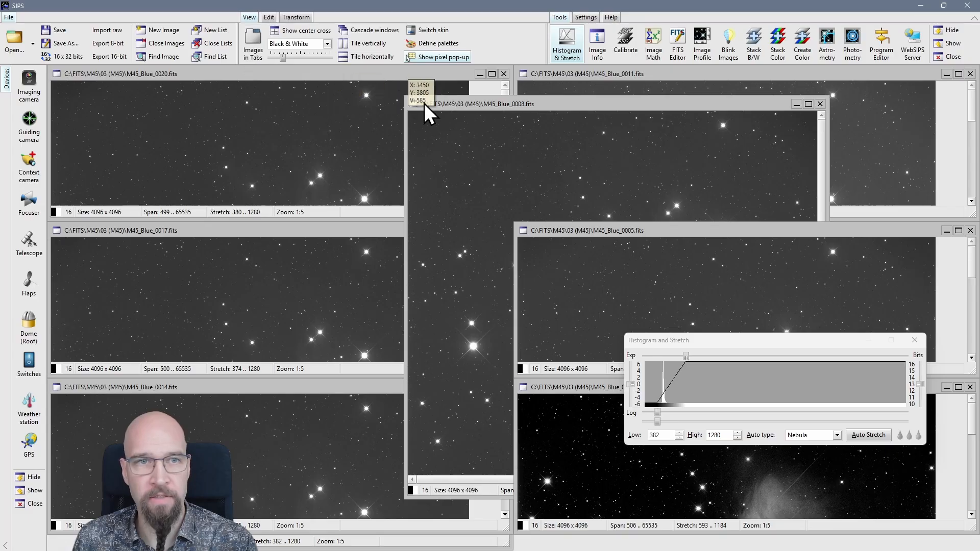
left_click(163, 58)
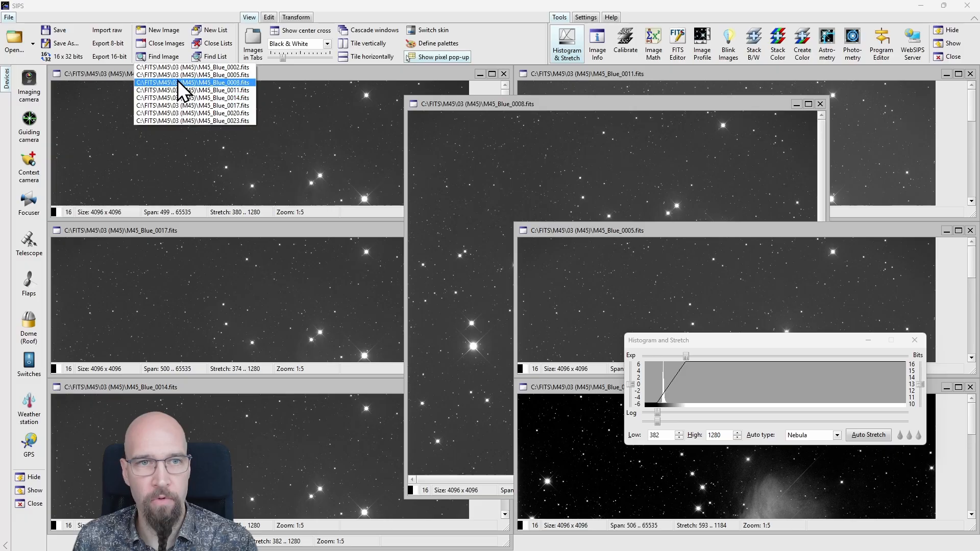
left_click(177, 78)
left_click(174, 61)
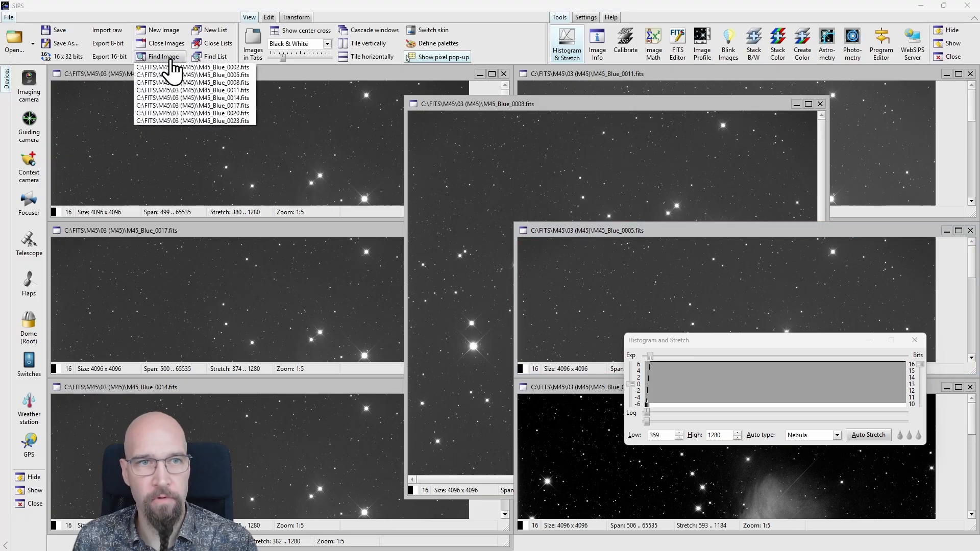
left_click(170, 67)
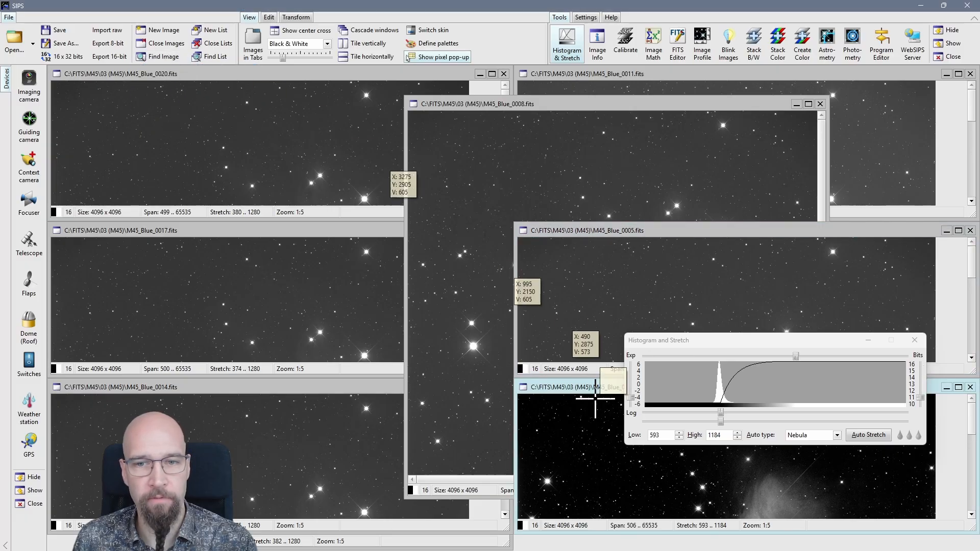
Move the M45_Blue_0002.fits window to the upper left, enlarge it vertically, and return all images to tabs
left_click_drag(575, 386, 111, 110)
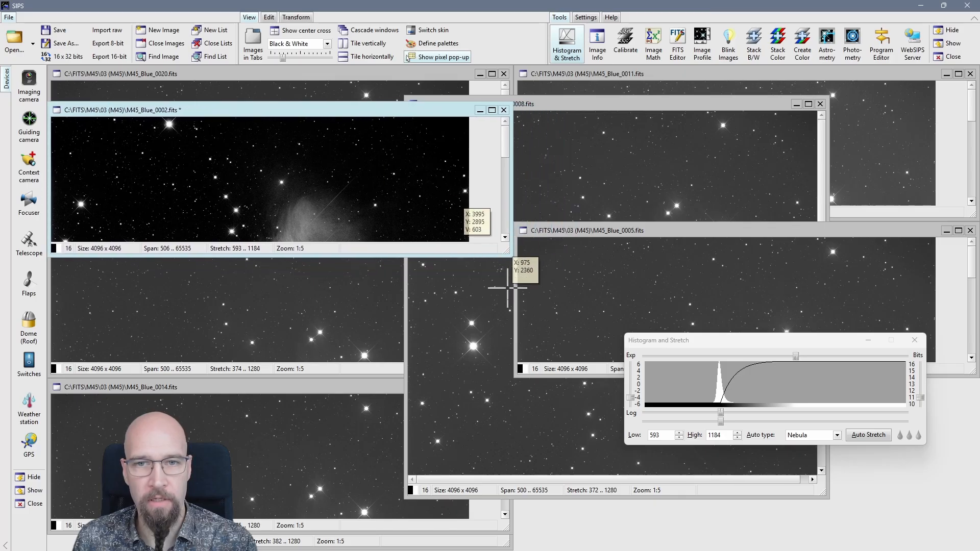
left_click_drag(502, 244, 505, 479)
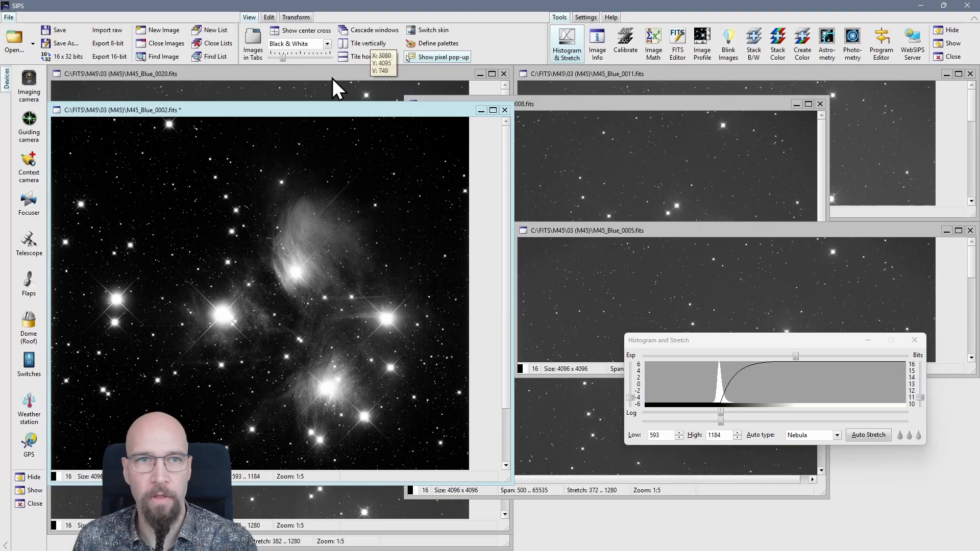
left_click(254, 45)
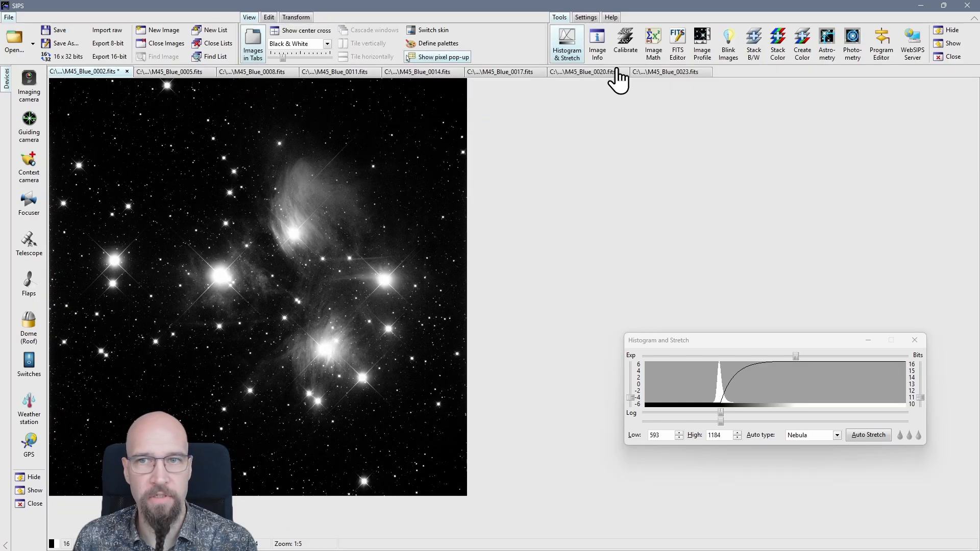
Display the pixel pop-up and the center cross on M45_Blue_0023.fits
left_click(668, 74)
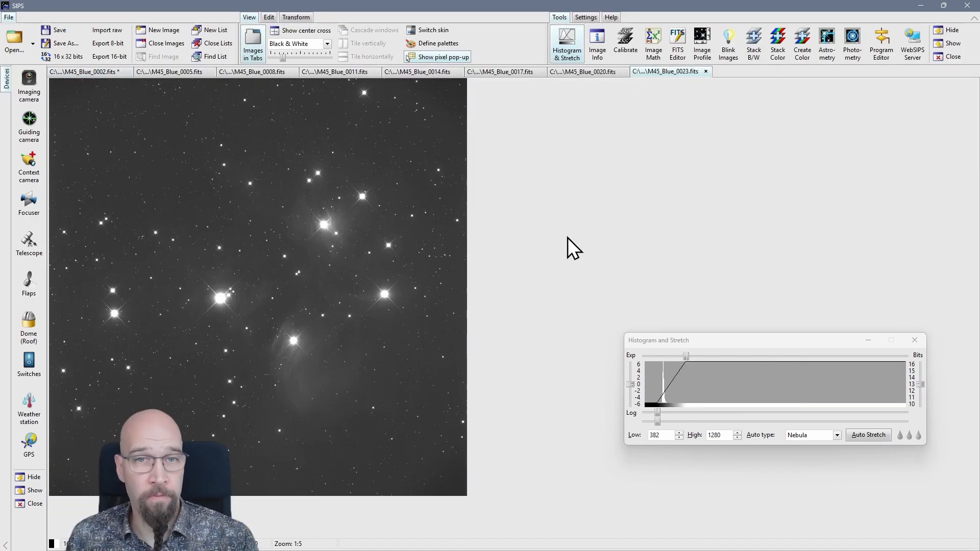
left_click(462, 57)
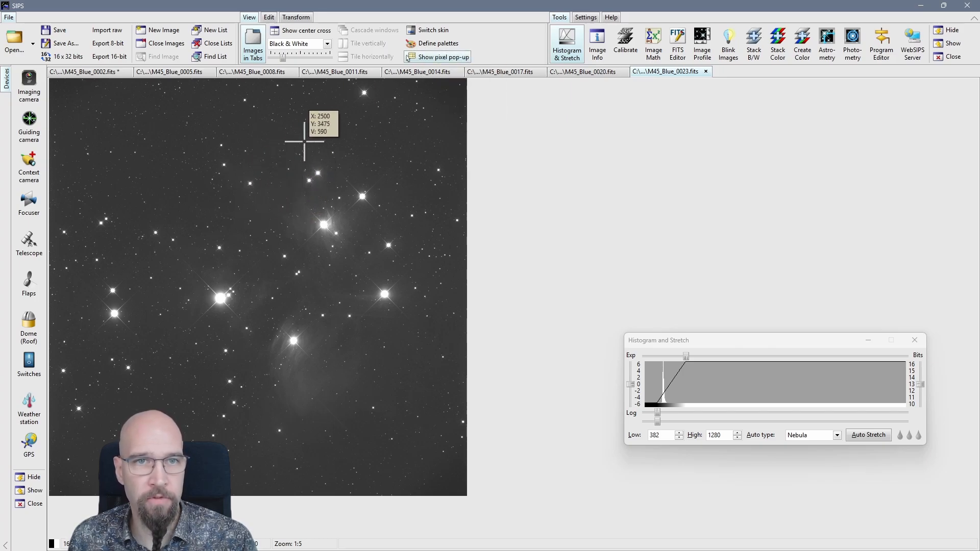
left_click(306, 32)
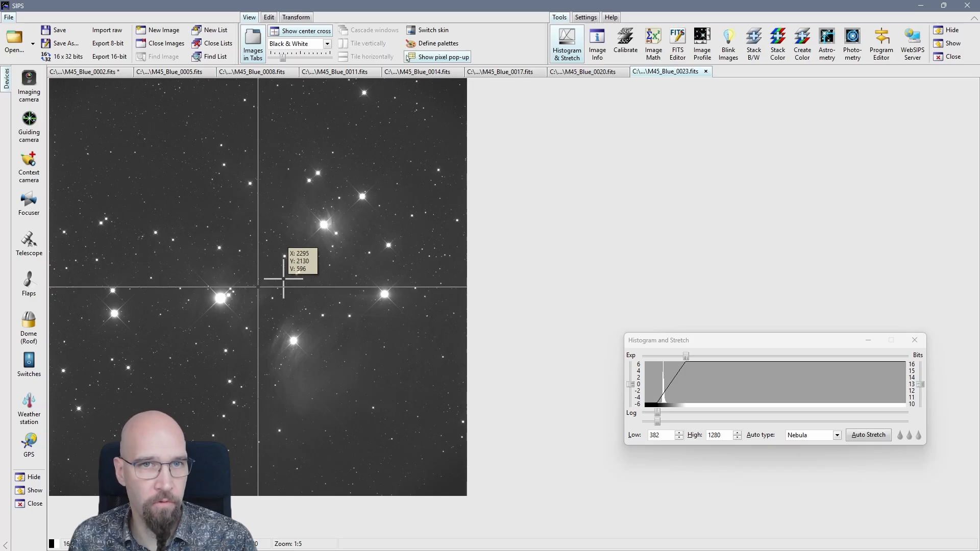
Copy a tall rectangular area around the two left-hand stars in M45_Blue_0002.fits and paste it over the nebula right of center
left_click(90, 72)
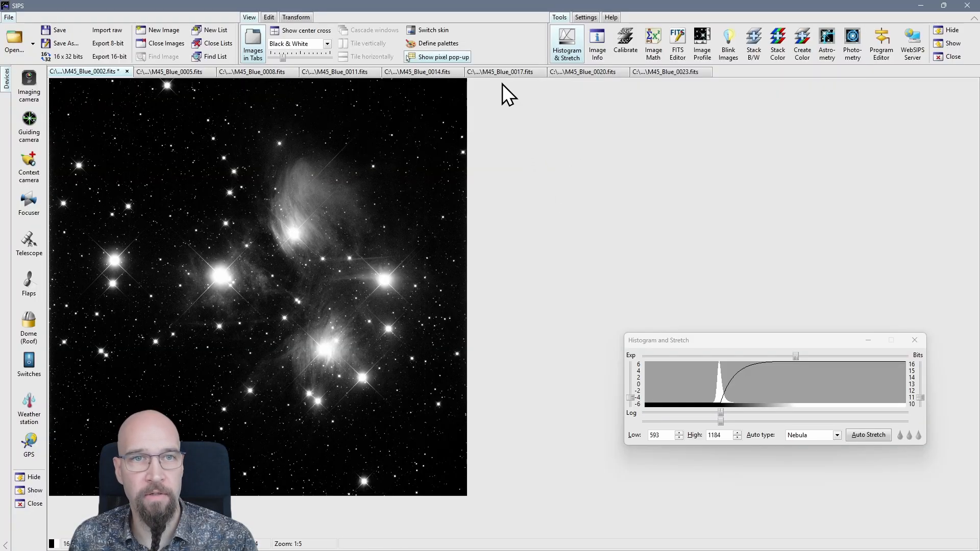
left_click(267, 18)
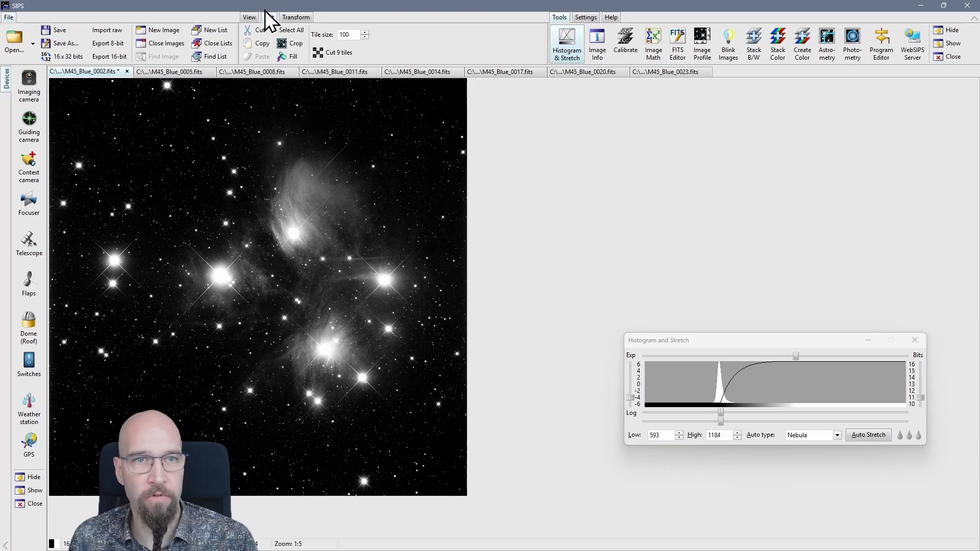
left_click_drag(103, 122, 146, 315)
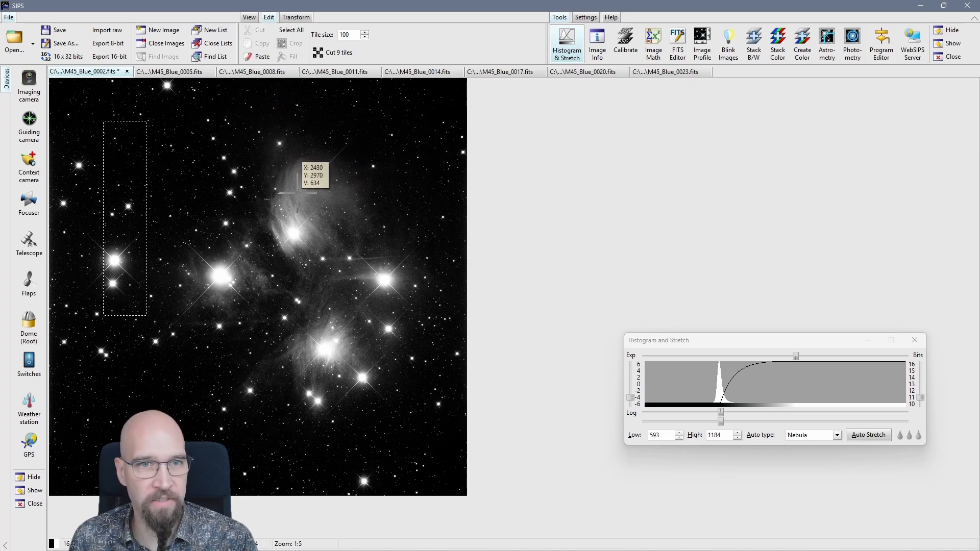
left_click_drag(132, 191, 325, 215)
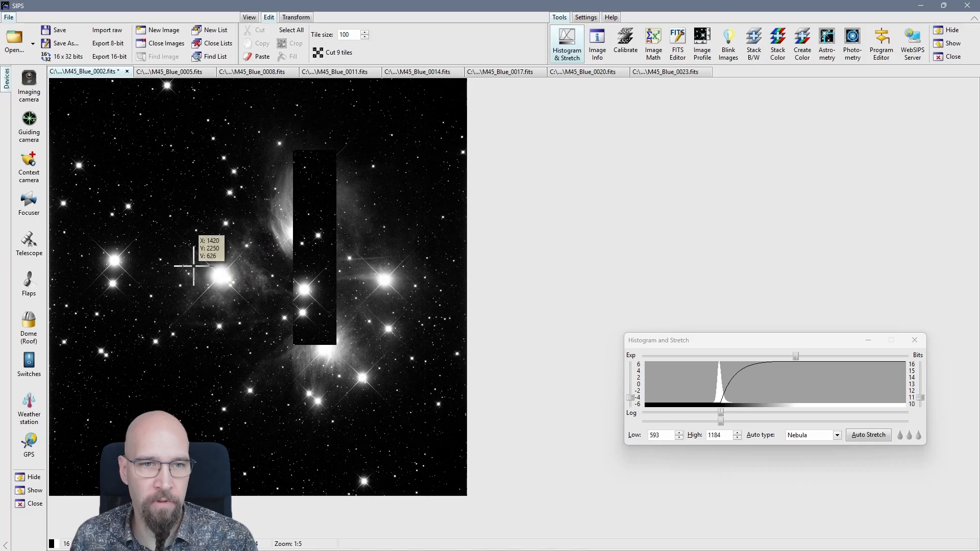
Paste a copy of the area around the bright star left of center into a new 911 x 891 16-bit image and set High to 4112
left_click_drag(173, 235, 265, 324)
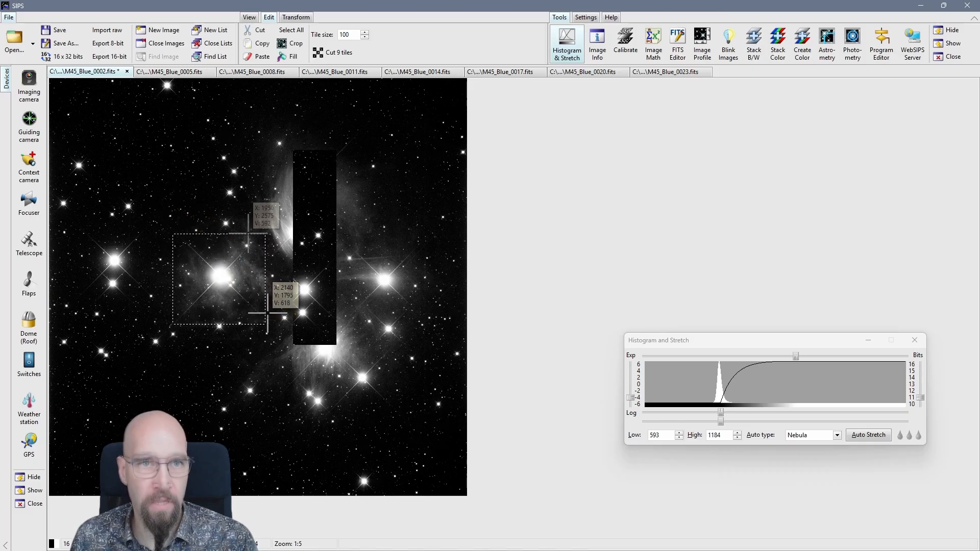
left_click(163, 30)
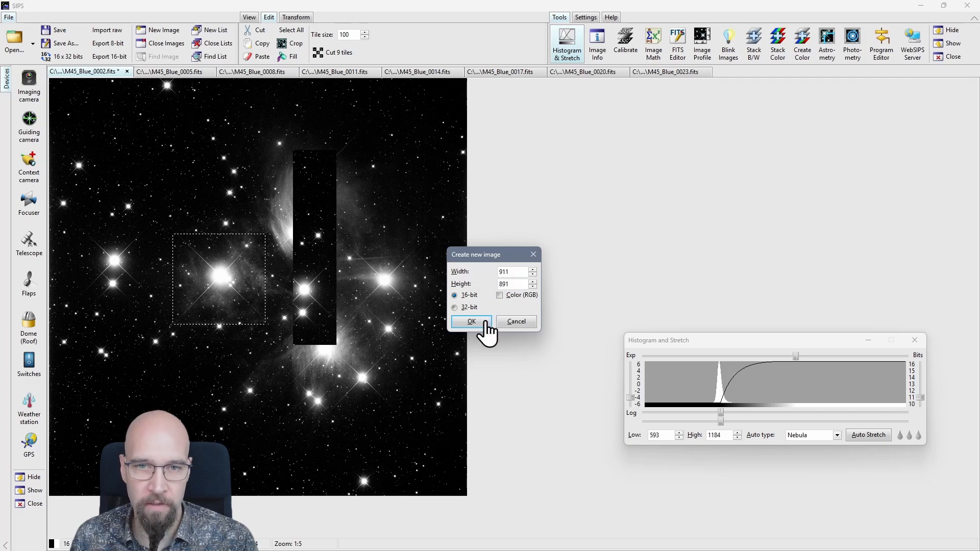
left_click(472, 321)
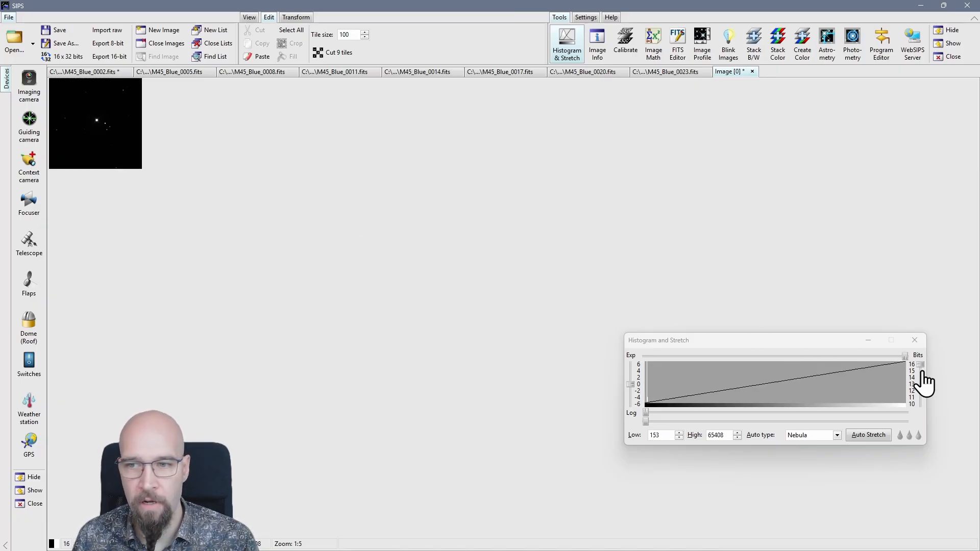
left_click_drag(905, 357, 660, 358)
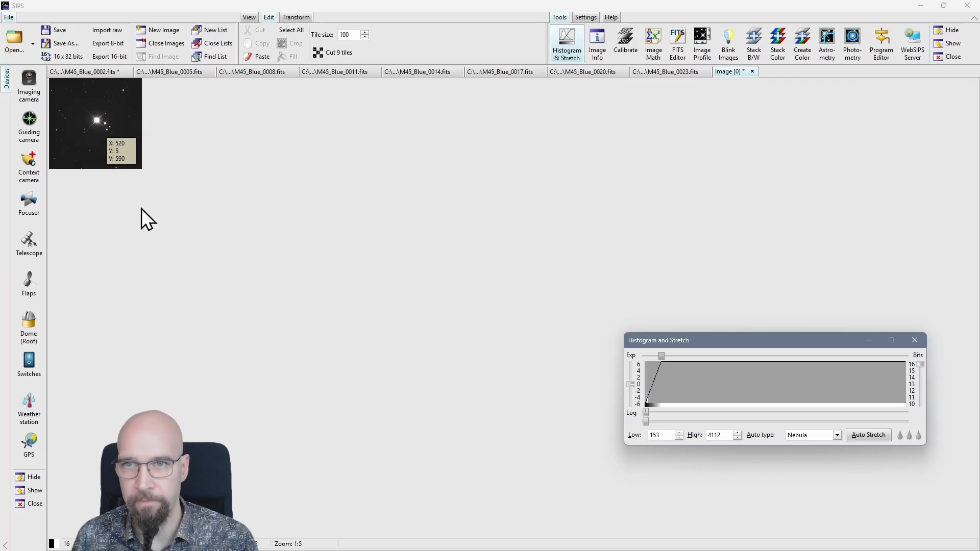
Fill a rectangular area in the upper-left part of M45_Blue_0002.fits with pixel value 5000
left_click(97, 72)
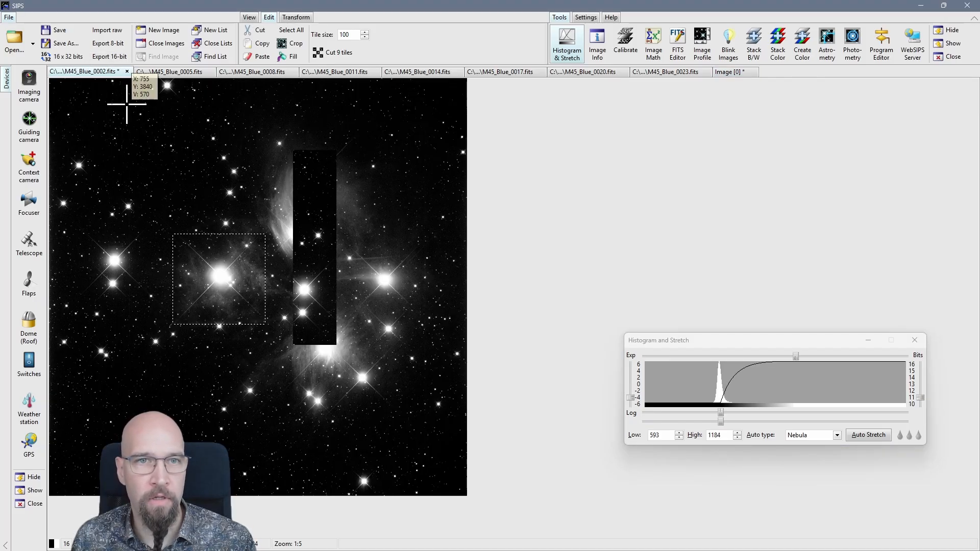
left_click_drag(100, 122, 259, 223)
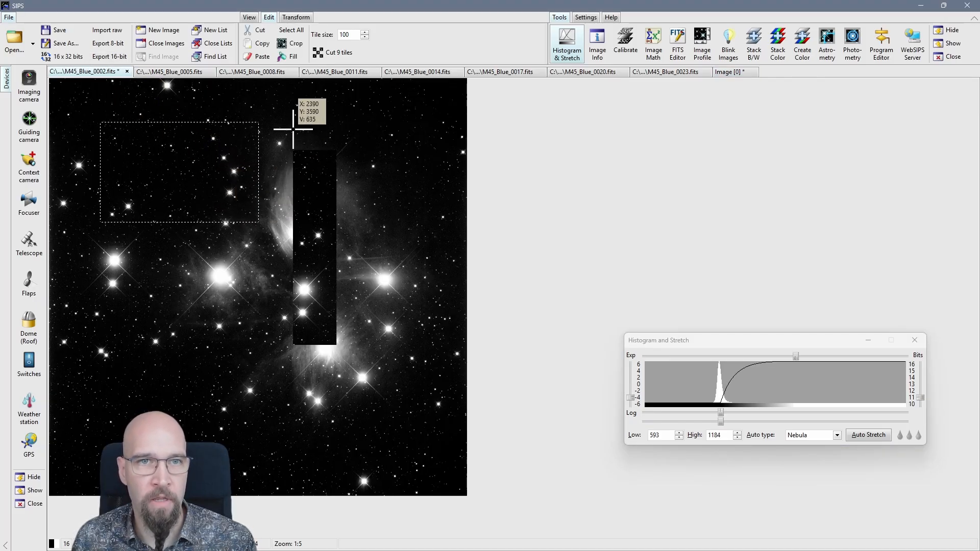
left_click(293, 56)
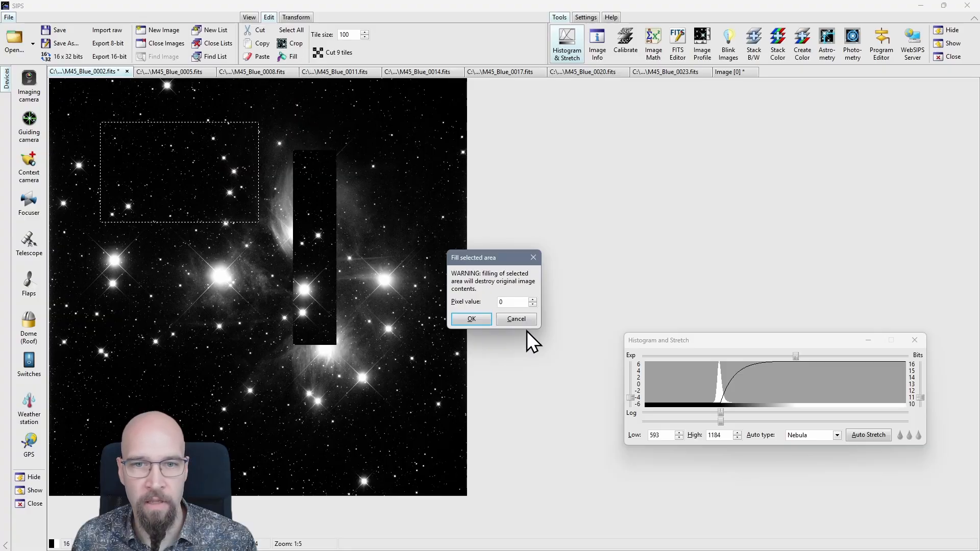
double_click(515, 302)
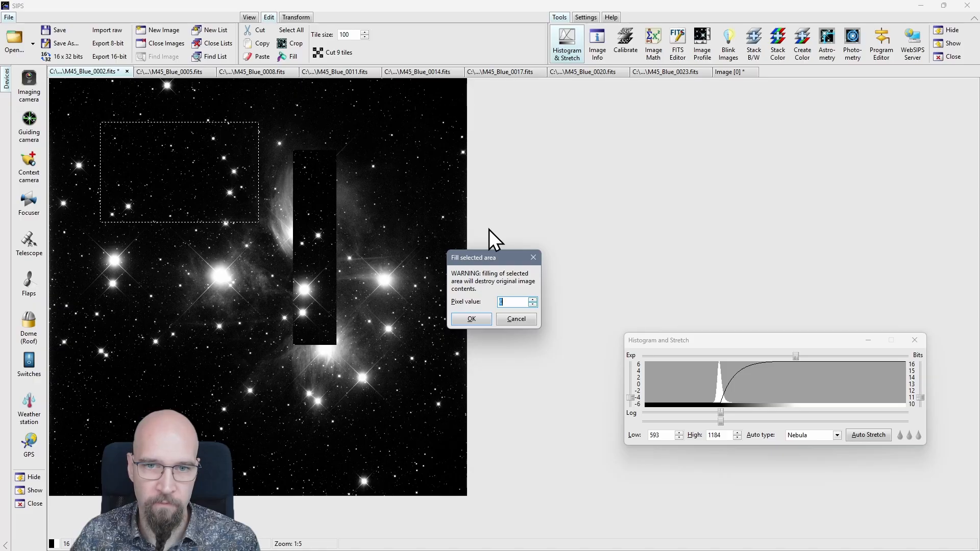
type("5000")
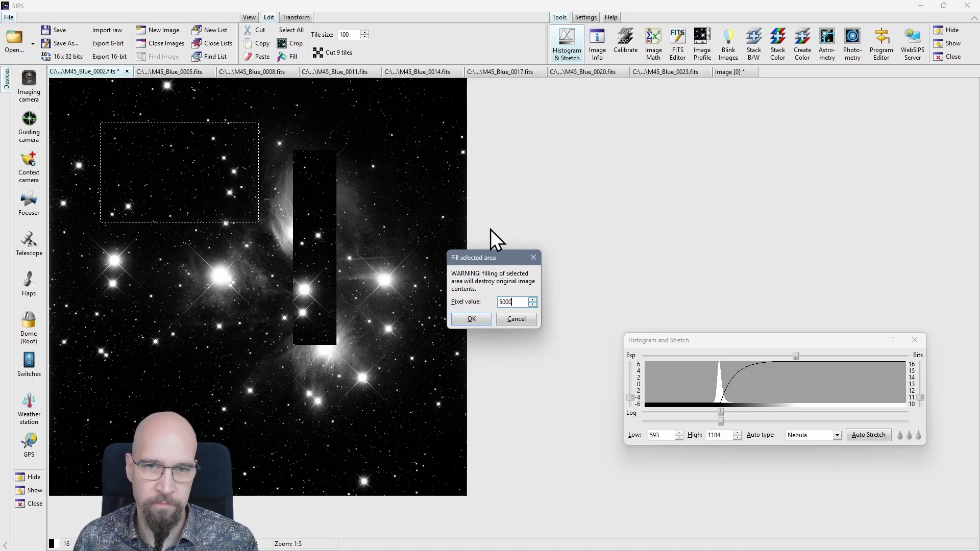
left_click(468, 320)
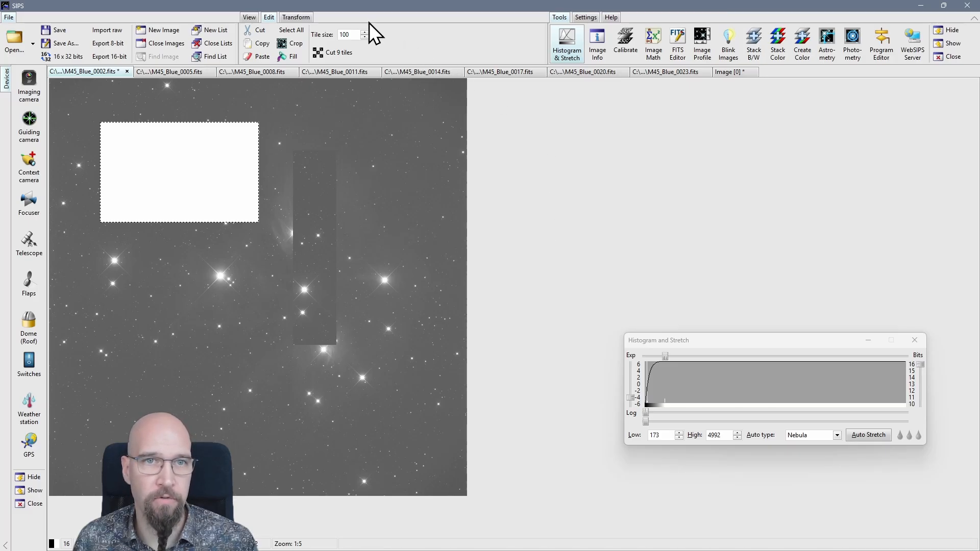
Rotate M45_Blue_0002.fits 90° right and another 180°
left_click(296, 17)
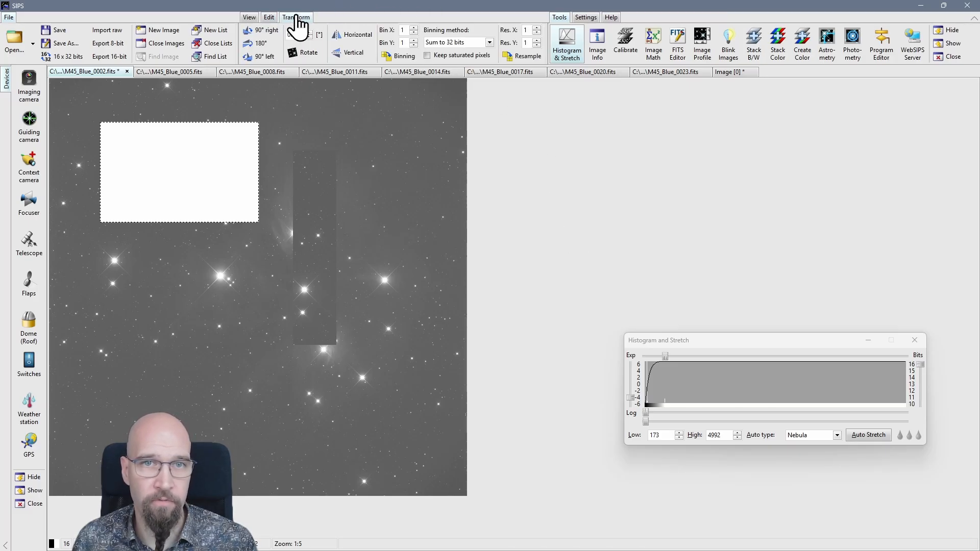
left_click(260, 32)
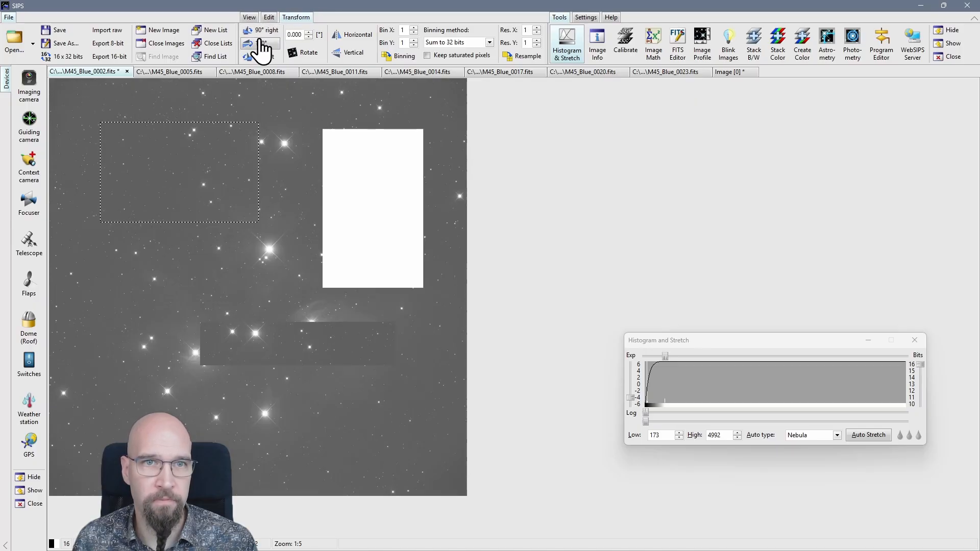
left_click(255, 43)
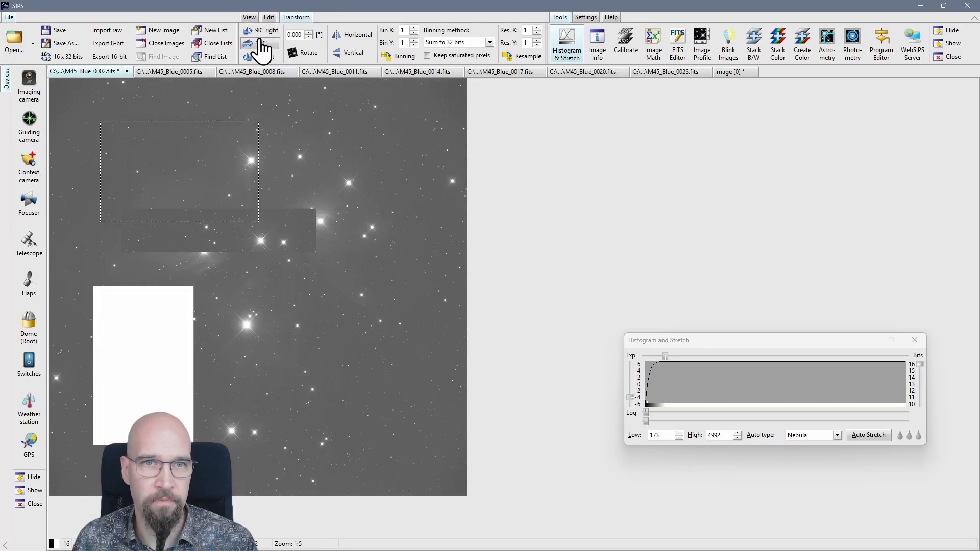
Rotate M45_Blue_0002.fits by 9.000° and flip it horizontally
left_click(308, 32)
left_click(309, 33)
left_click(308, 33)
left_click(308, 33)
left_click(309, 32)
left_click(309, 33)
left_click(308, 33)
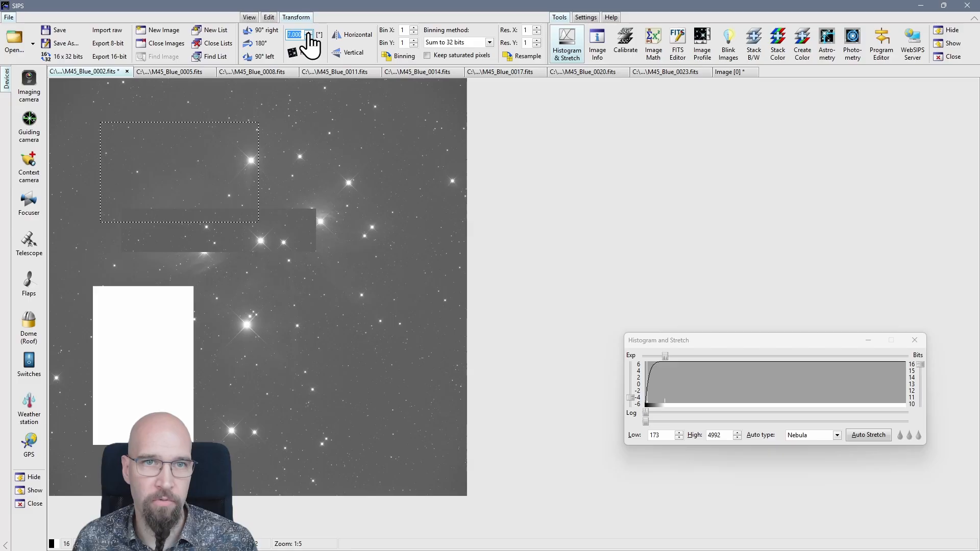
left_click(308, 33)
left_click(308, 33)
left_click(309, 53)
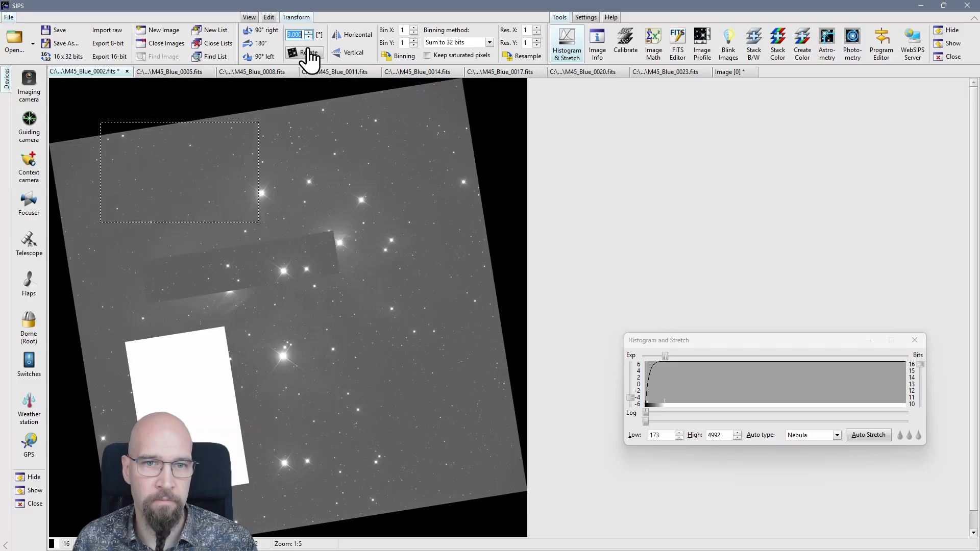
left_click(352, 40)
Examine the transformations that can be applied to images newly downloaded from the camera, leaving the options as they are
left_click(585, 17)
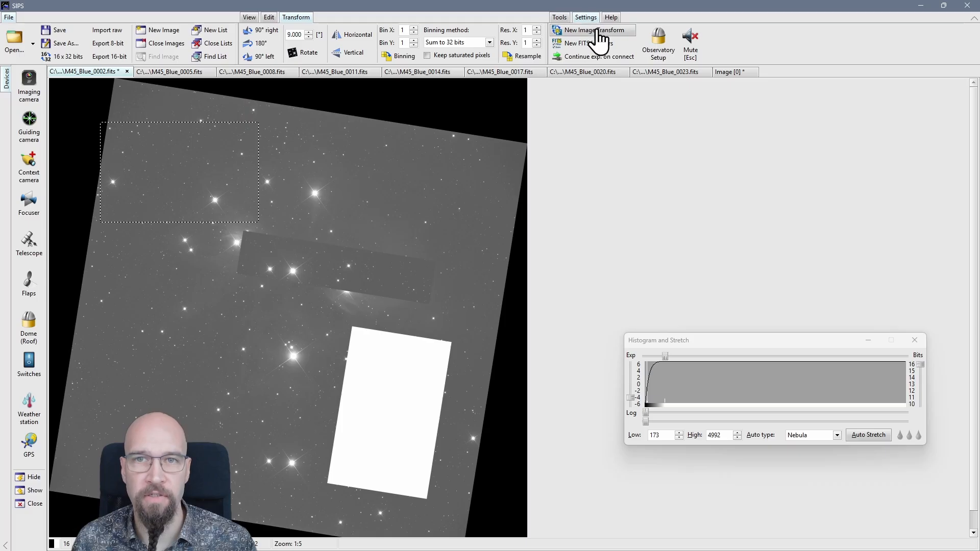
left_click(596, 32)
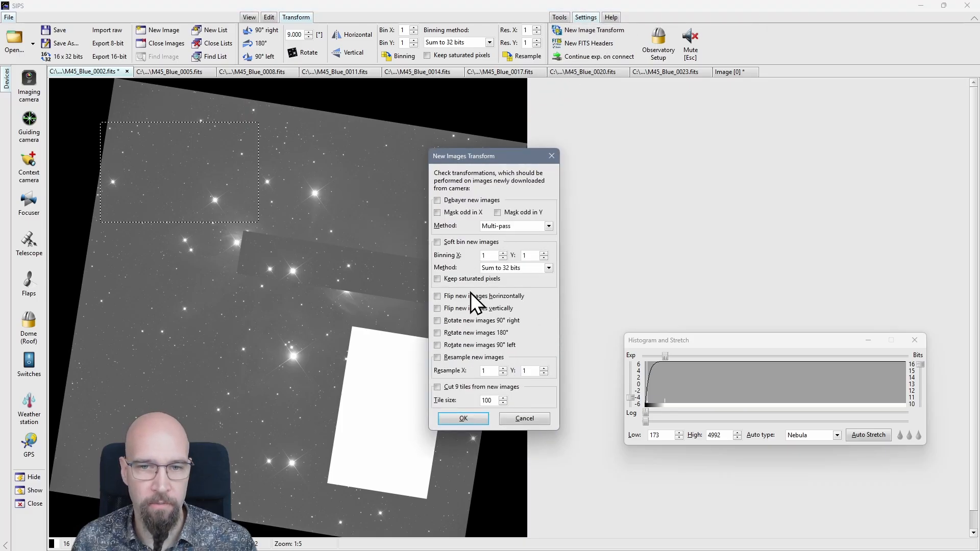
left_click(477, 420)
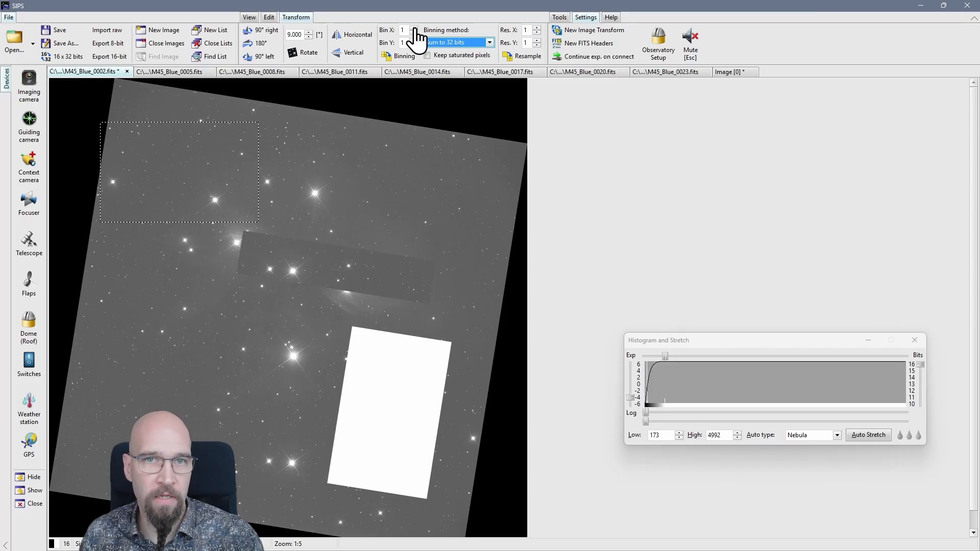
Set the X and Y binning factors to 2 and switch to M45_Blue_0005.fits
left_click(415, 28)
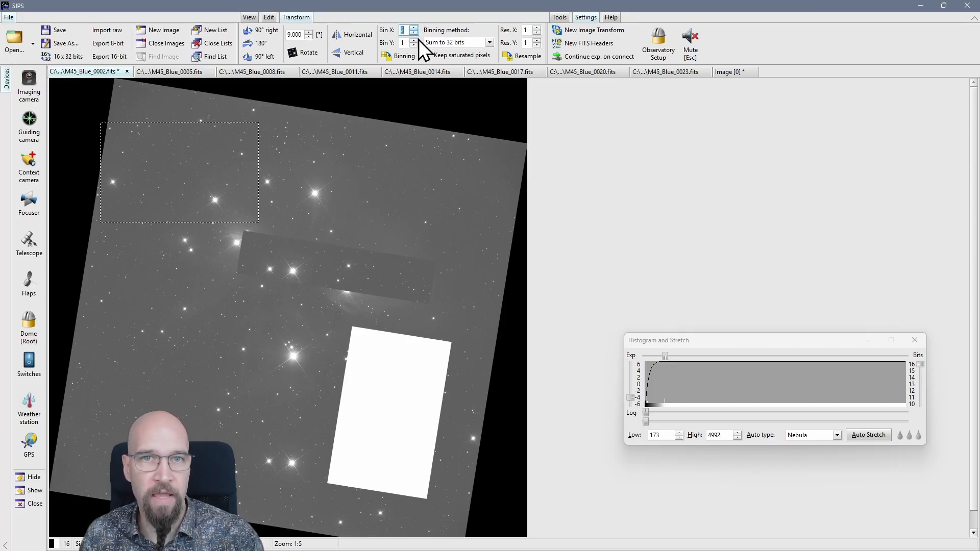
left_click(414, 40)
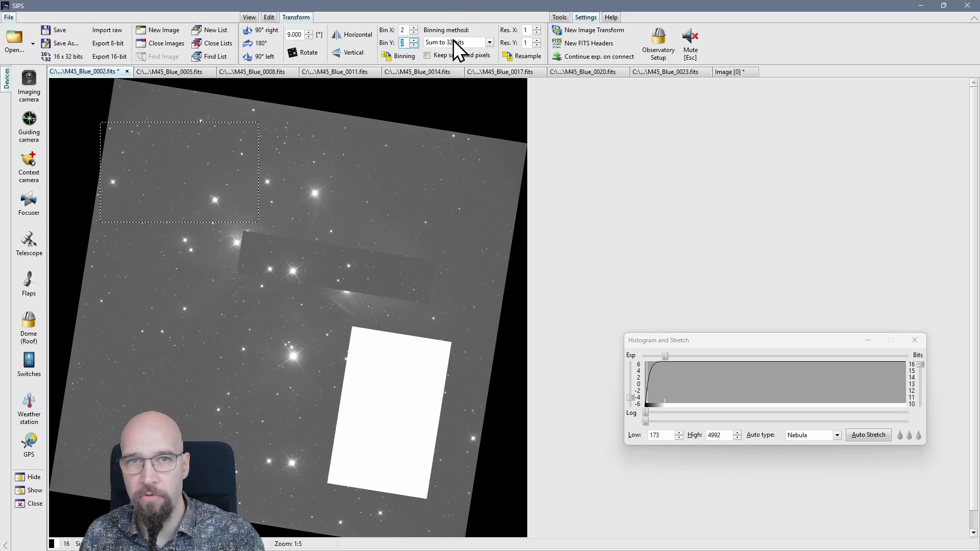
left_click(194, 72)
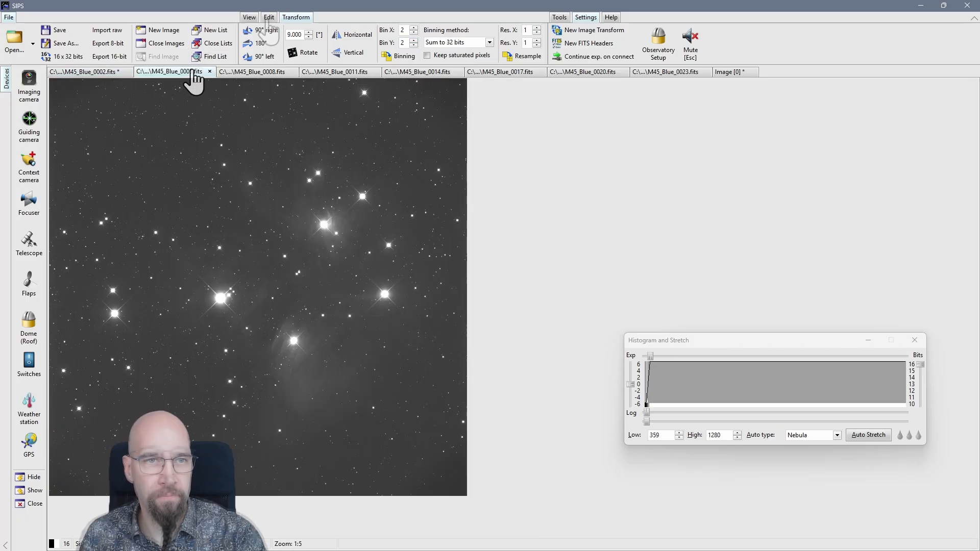
Apply the Saturation palette to M45_Blue_0005.fits, stretch it from 0 to 65176, and inspect the saturated stars at 1:1 zoom
left_click(249, 17)
left_click(294, 44)
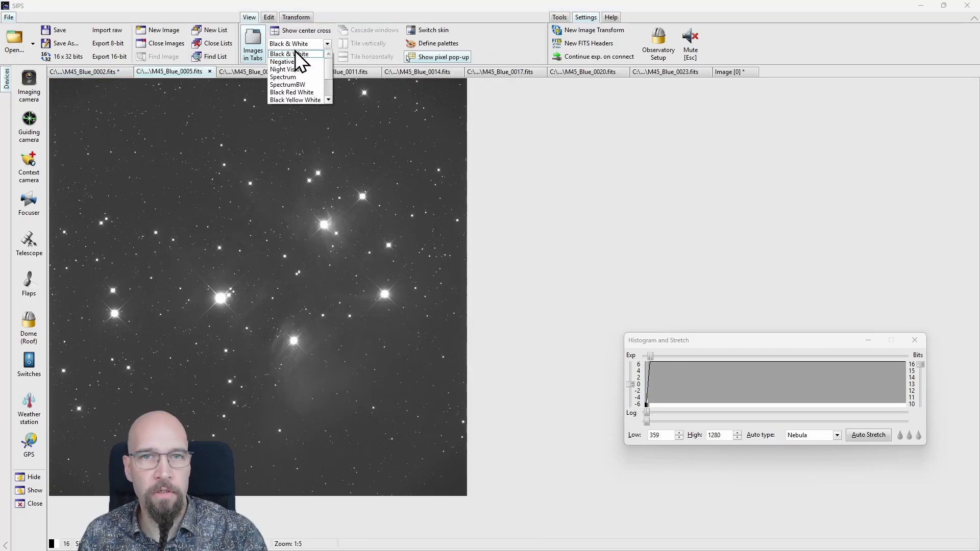
left_click(293, 100)
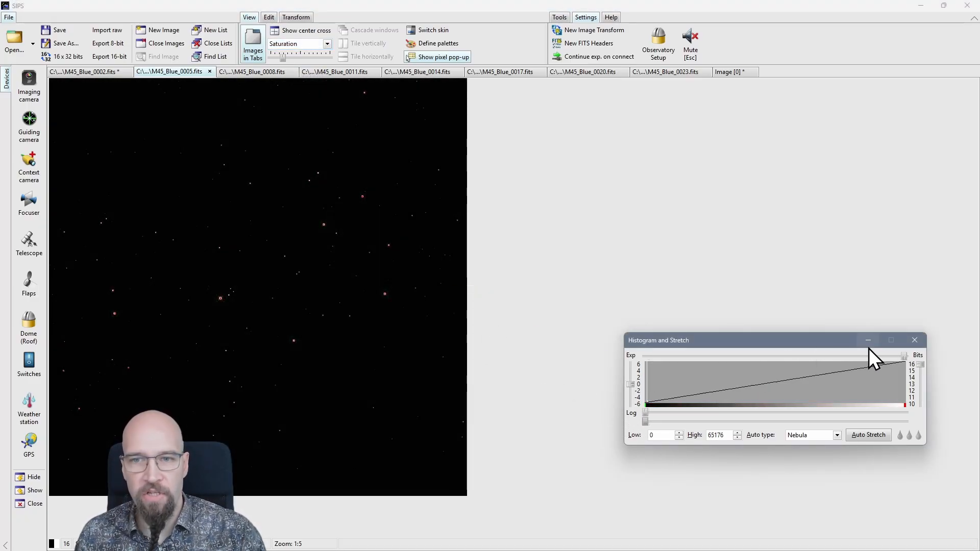
scroll(388, 189, "up", 4)
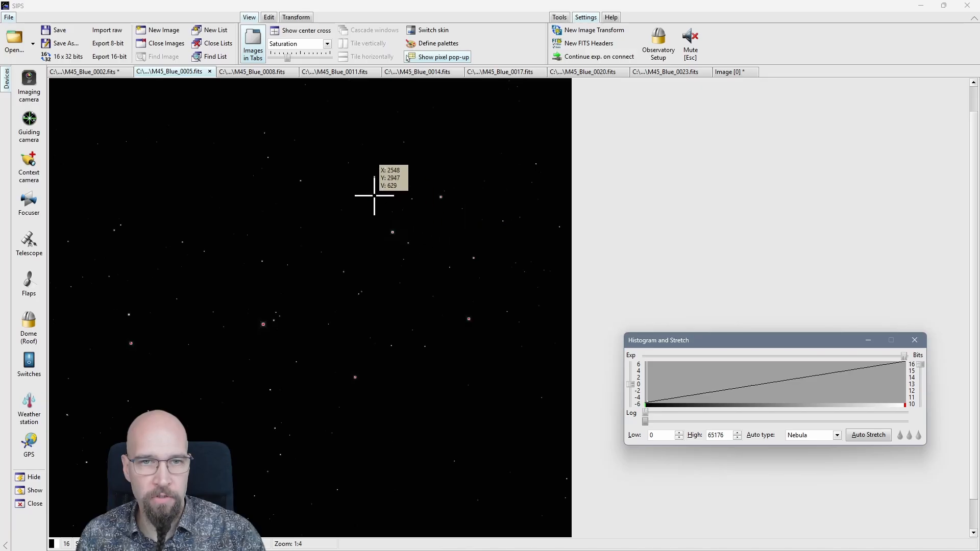
left_click_drag(711, 186, 429, 306)
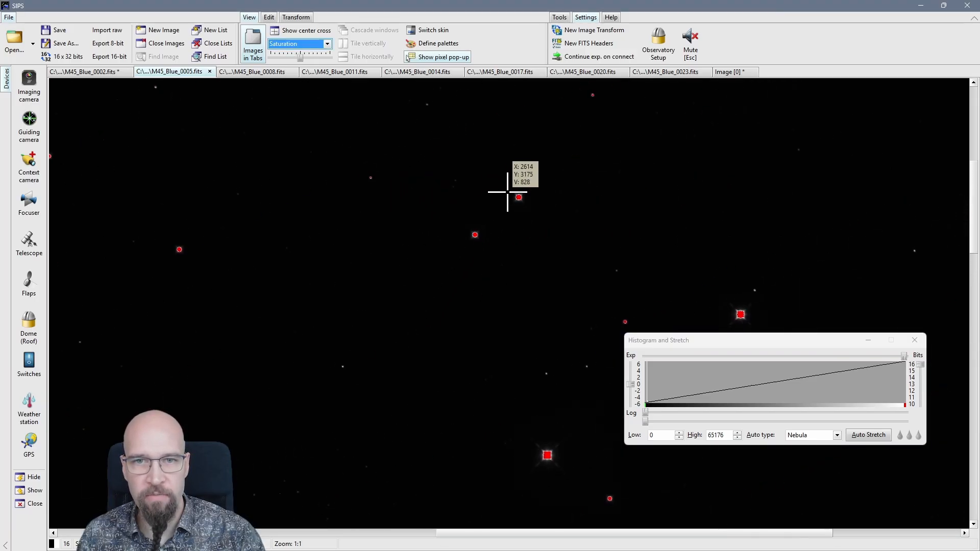
left_click_drag(608, 239, 356, 205)
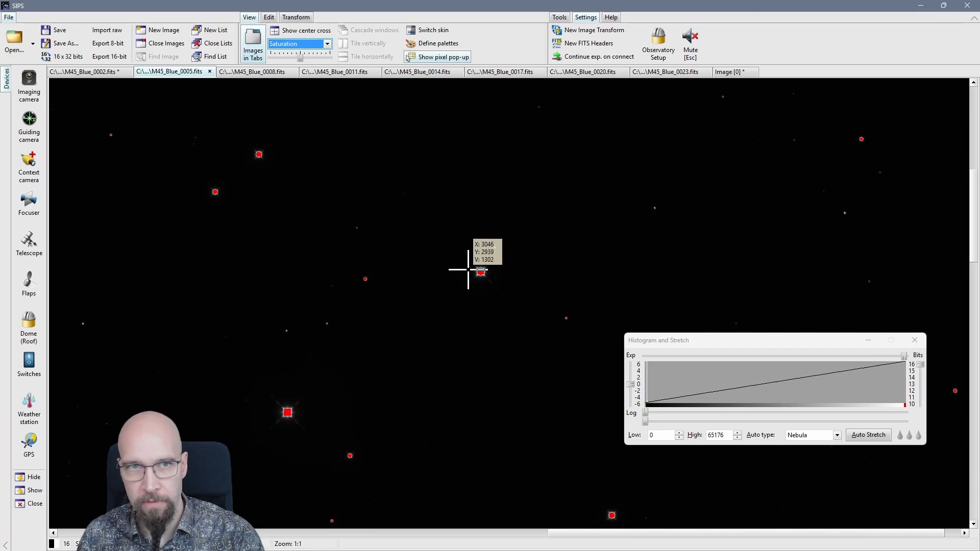
Enable keeping saturated pixels and try the binning methods "Sum, keep bits", "Average, keep bits" and "Sum to 32 bits"
left_click(295, 17)
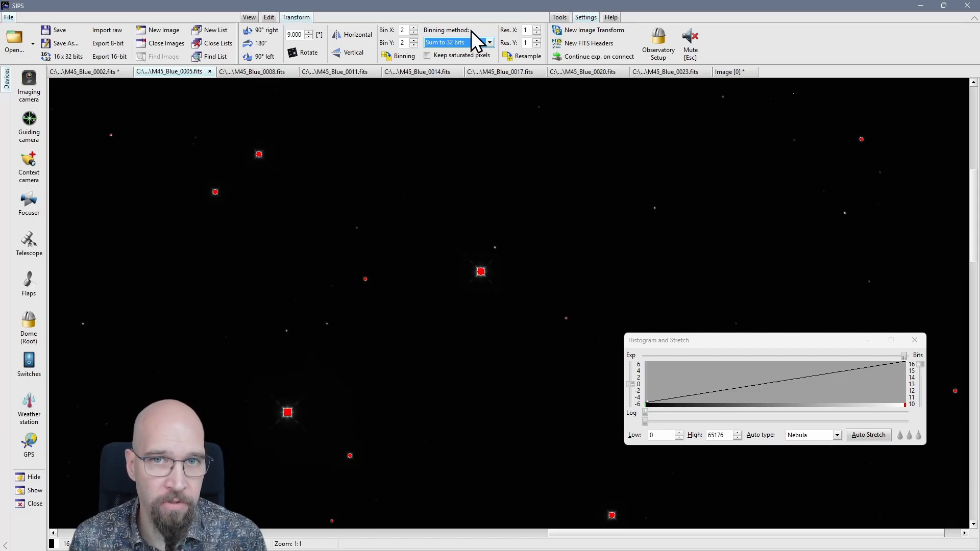
left_click(427, 55)
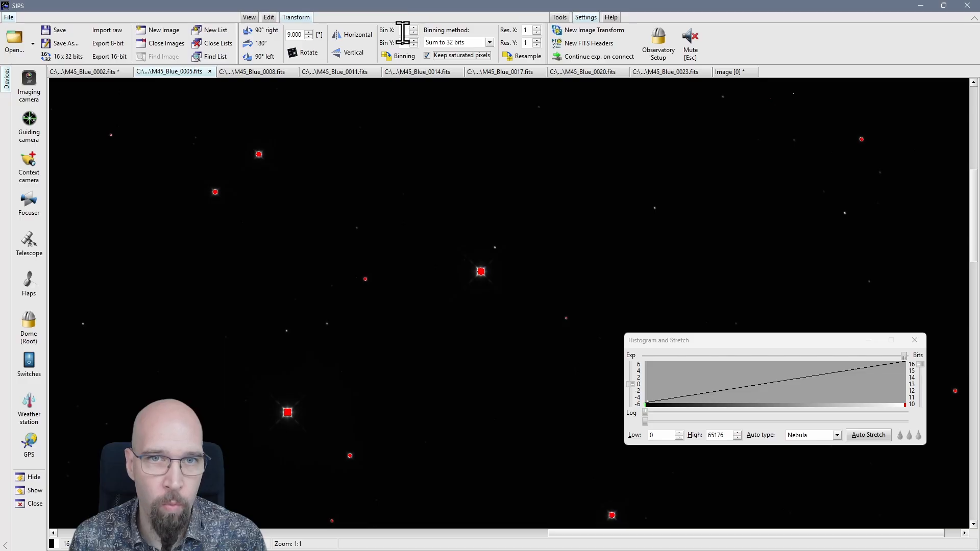
left_click(489, 43)
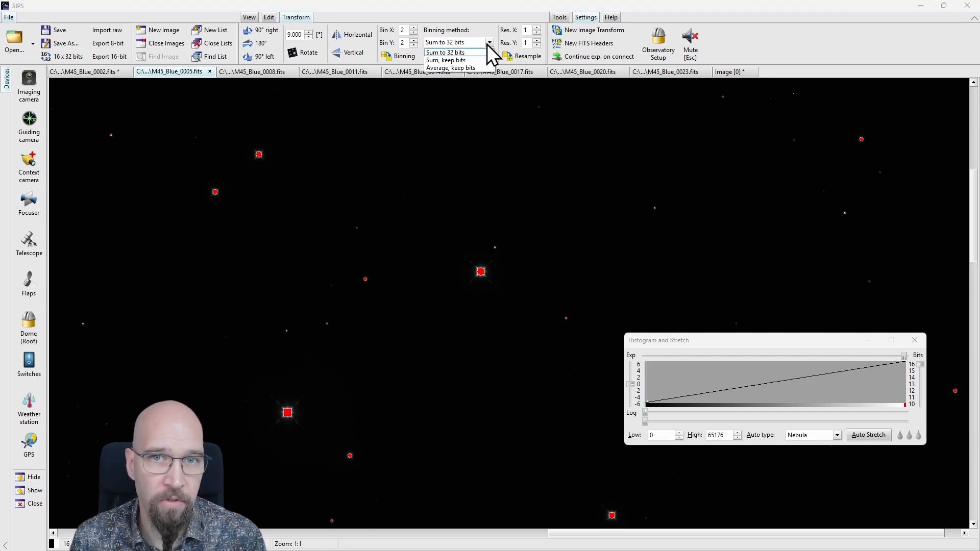
left_click(473, 58)
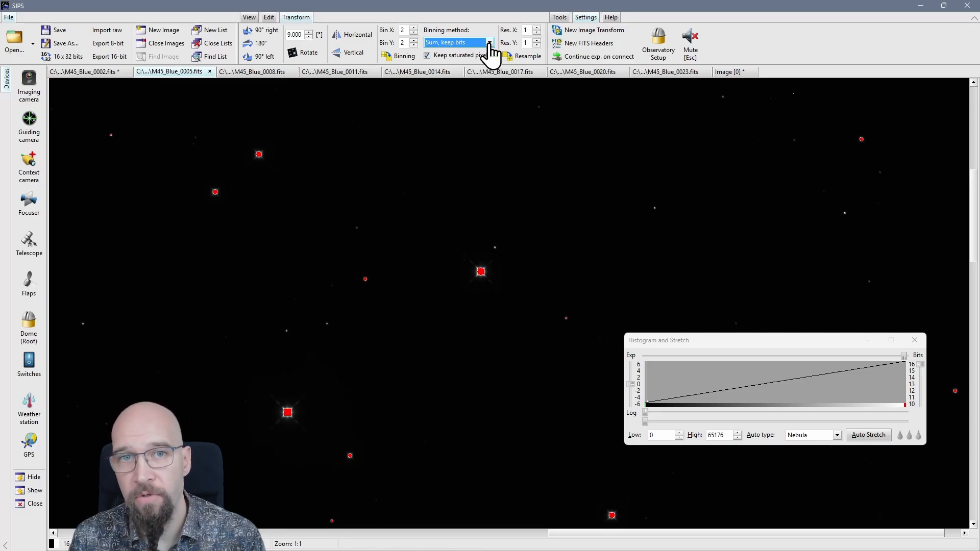
left_click(489, 42)
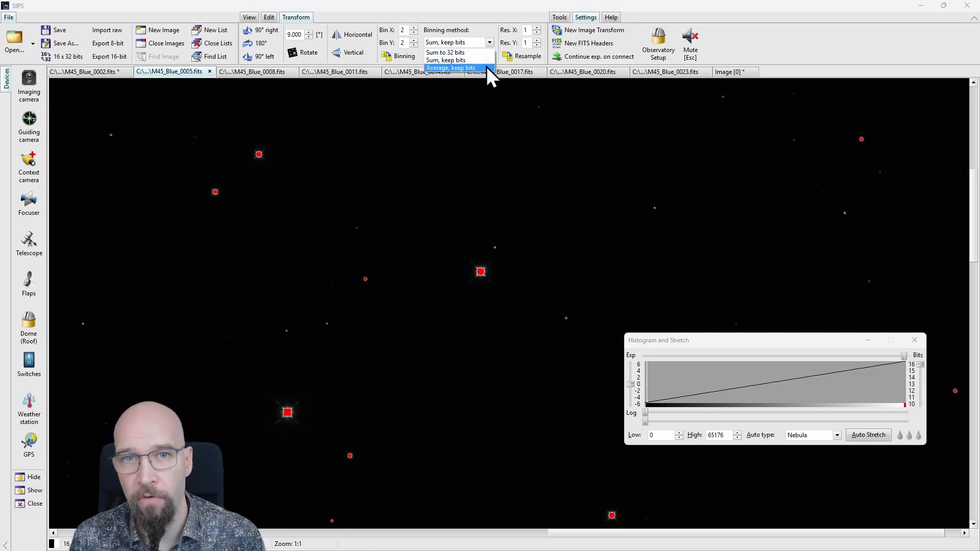
left_click(486, 67)
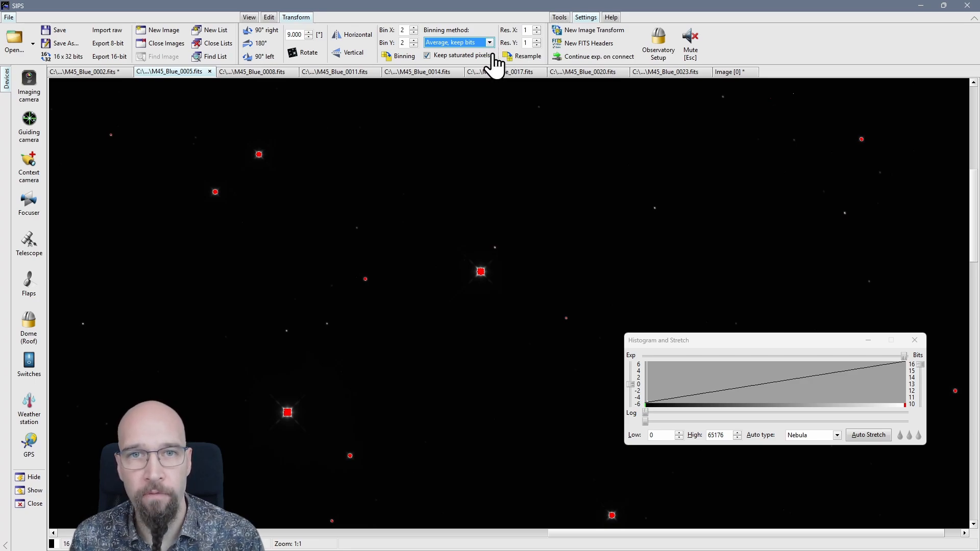
left_click(489, 43)
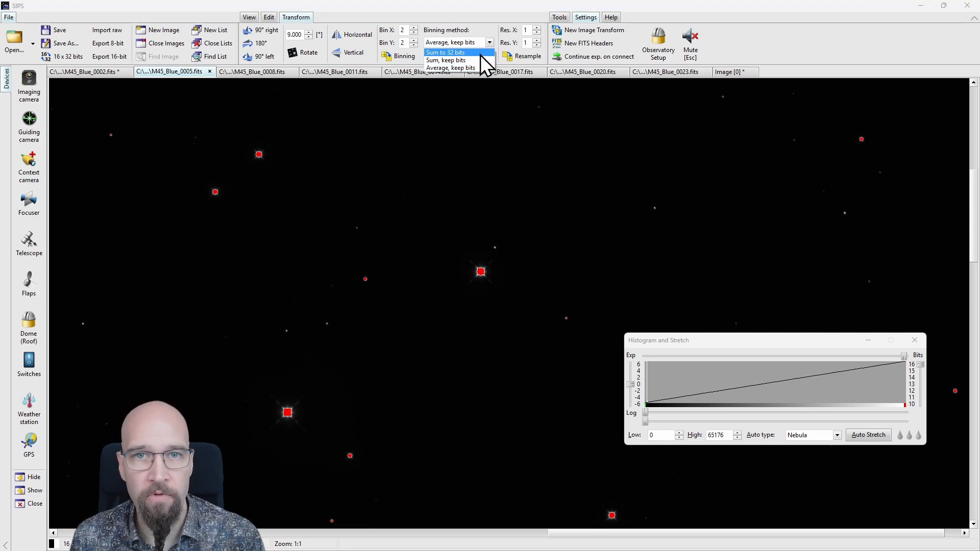
left_click(478, 53)
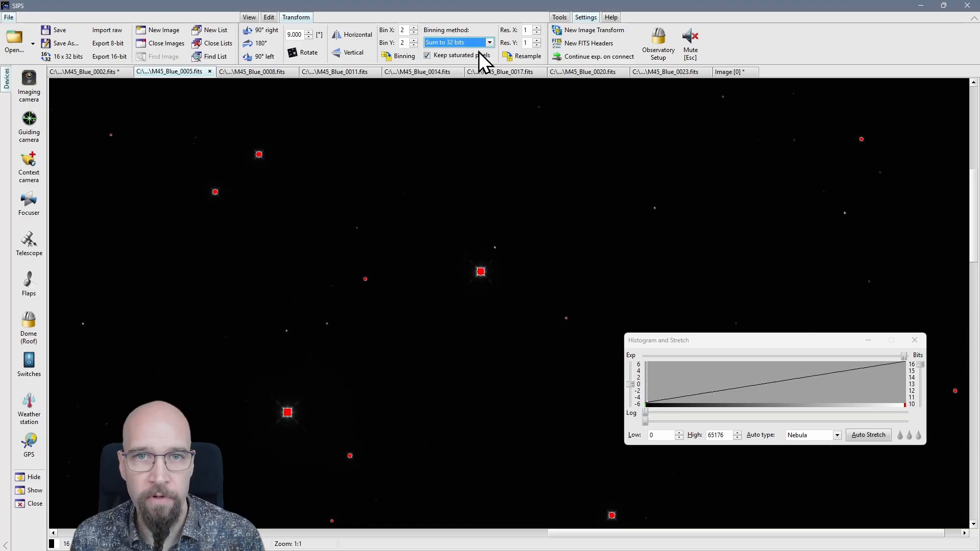
Set the binning method to "Sum, keep bits" and disable keeping saturated pixels
left_click(481, 42)
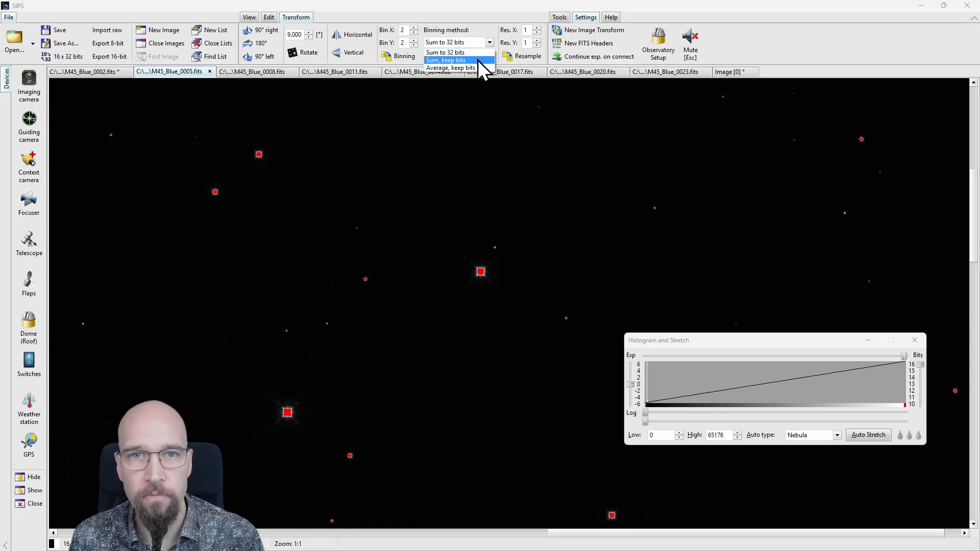
left_click(475, 60)
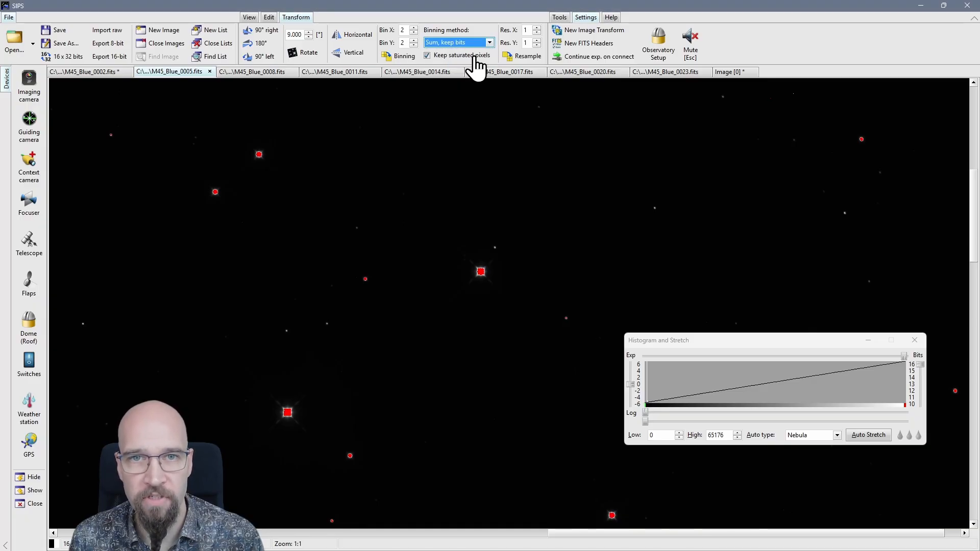
left_click(429, 57)
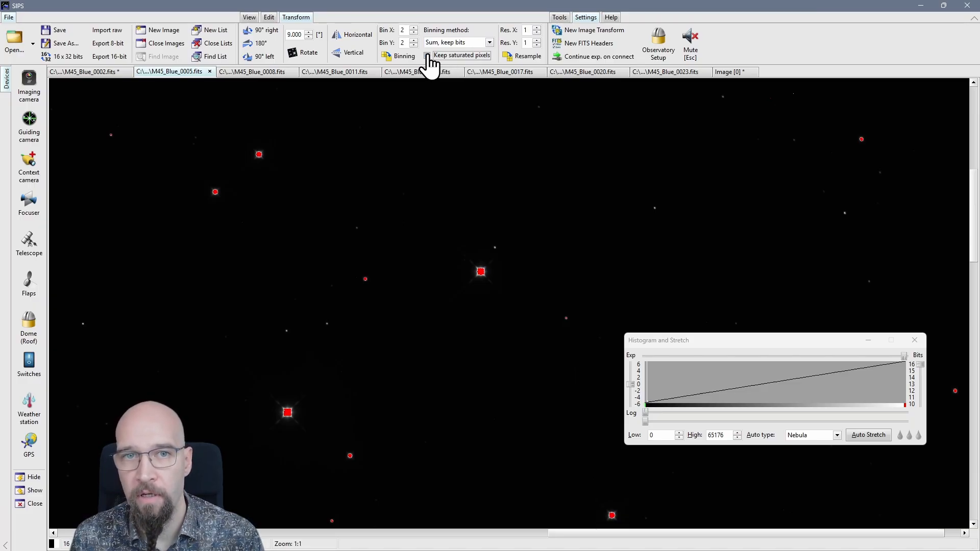
left_click(479, 41)
left_click(473, 67)
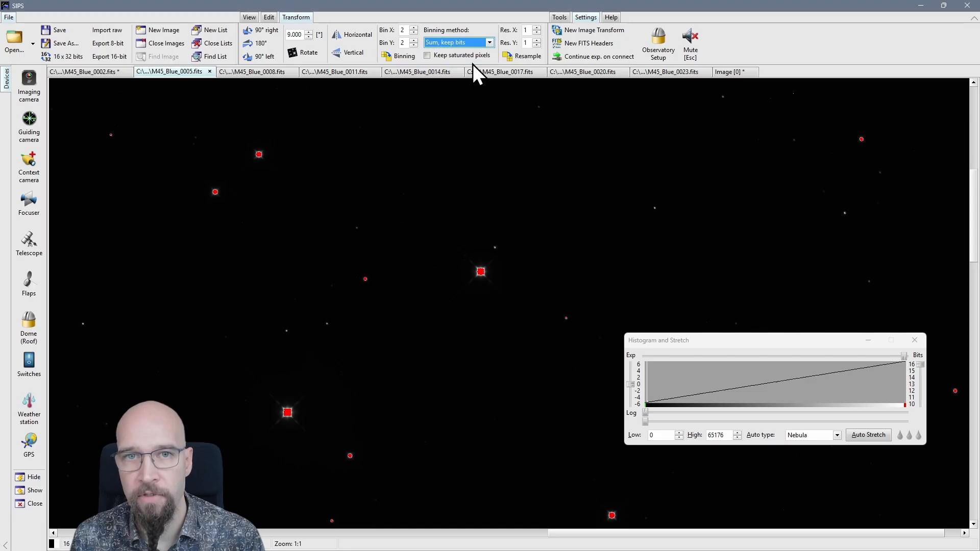